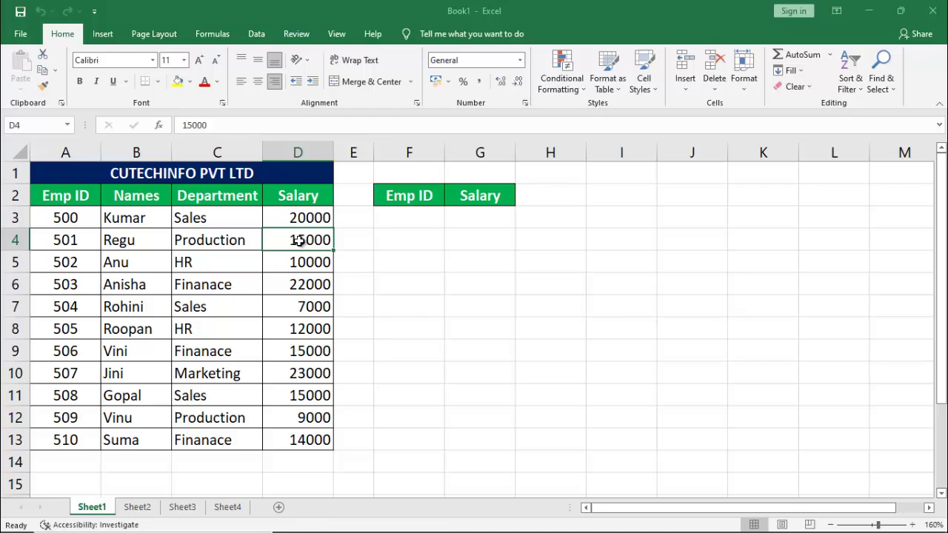
Point out the employee table headers, the salary column and the lookup area beside it.
click(313, 263)
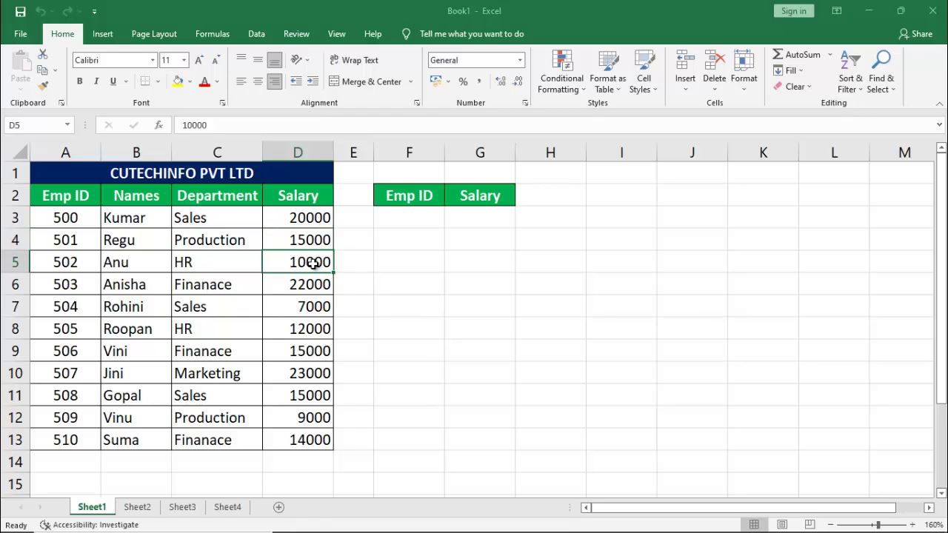
click(354, 260)
click(409, 238)
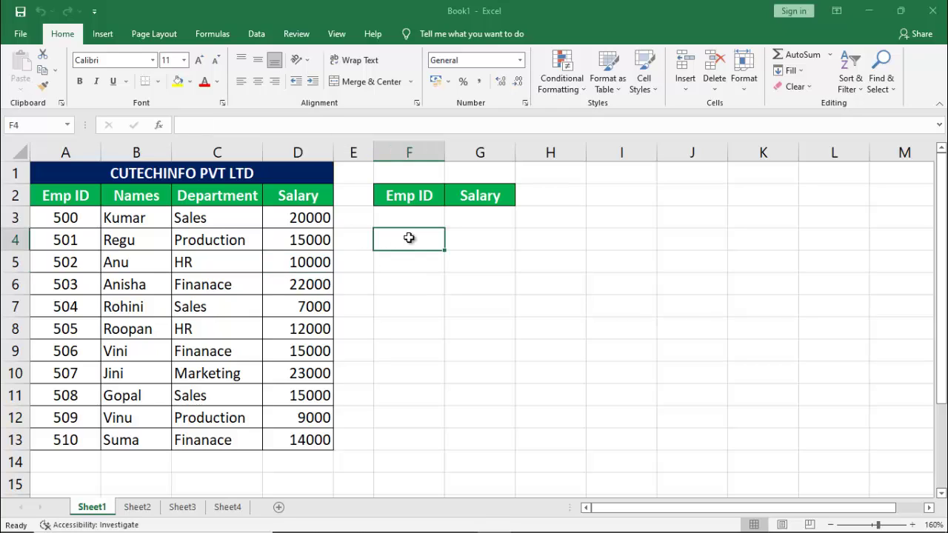
click(476, 232)
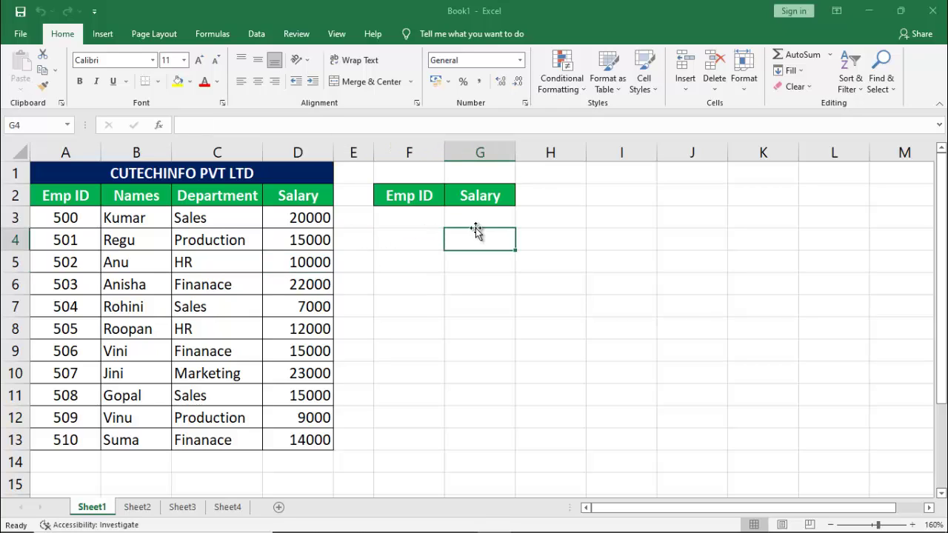
click(438, 213)
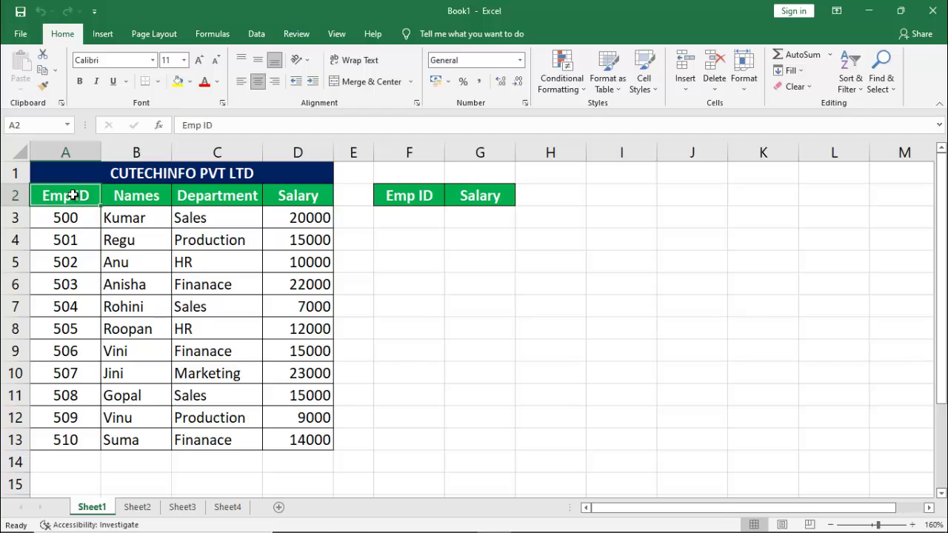
click(73, 195)
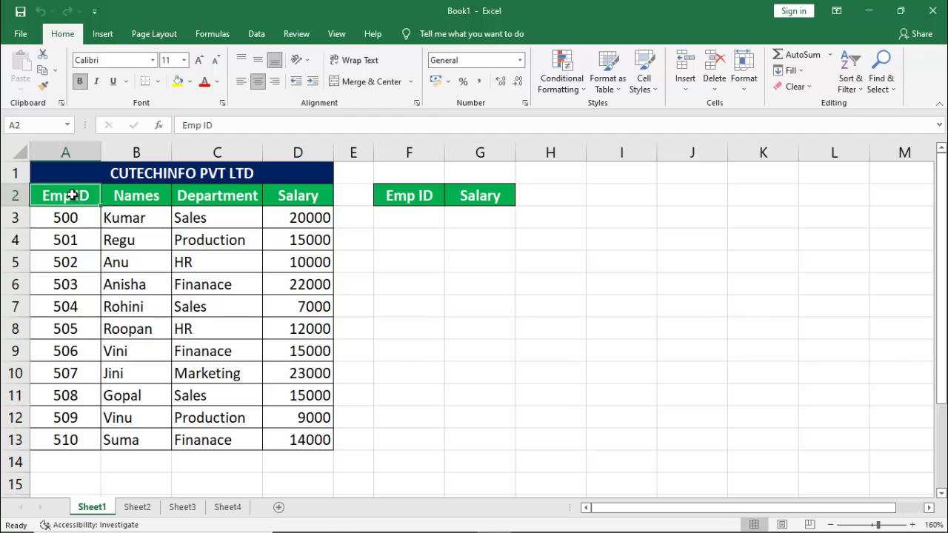
click(133, 198)
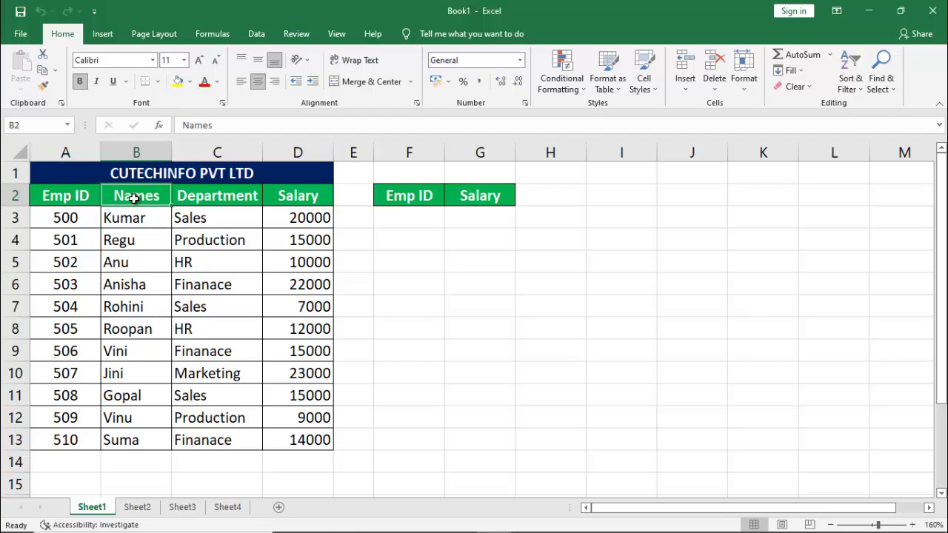
click(225, 198)
click(313, 204)
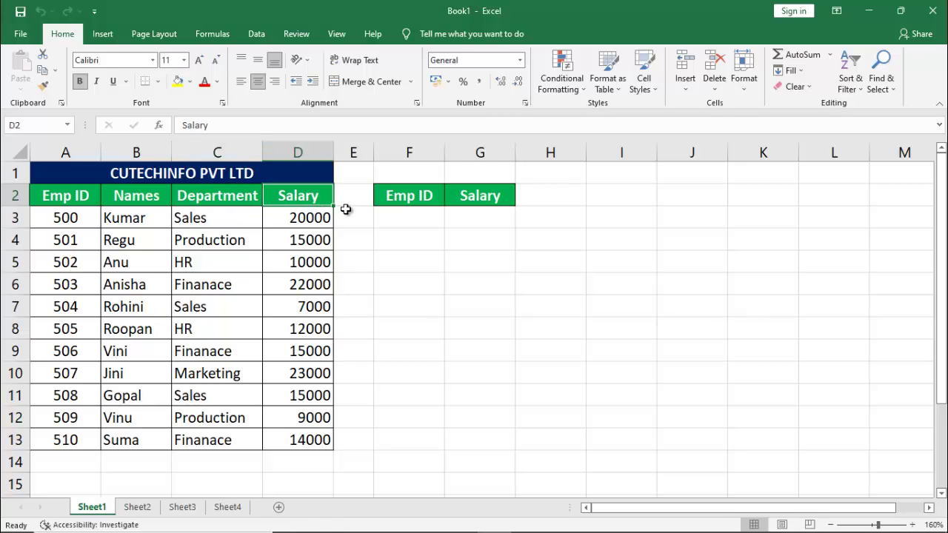
Enter 502 as the Emp ID criterion in F3, then select G3.
click(407, 220)
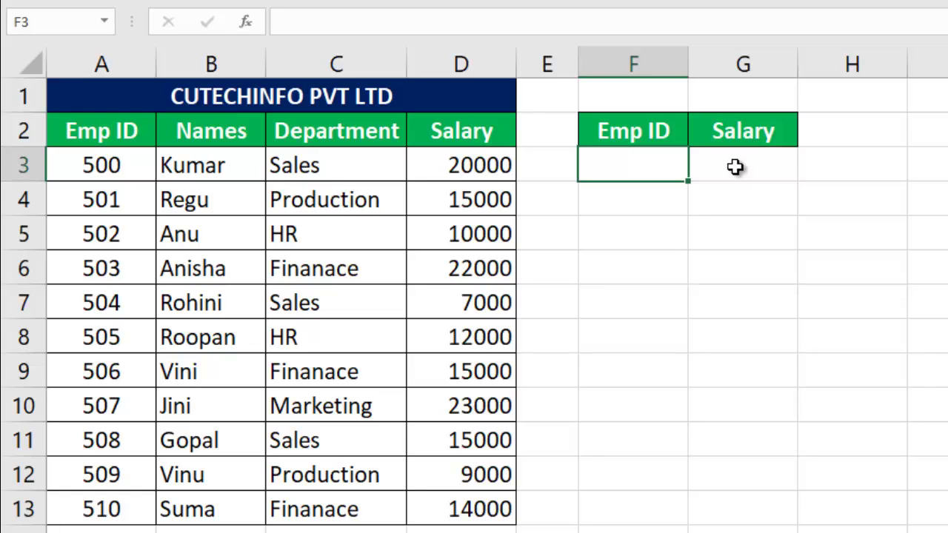
click(633, 165)
text(502)
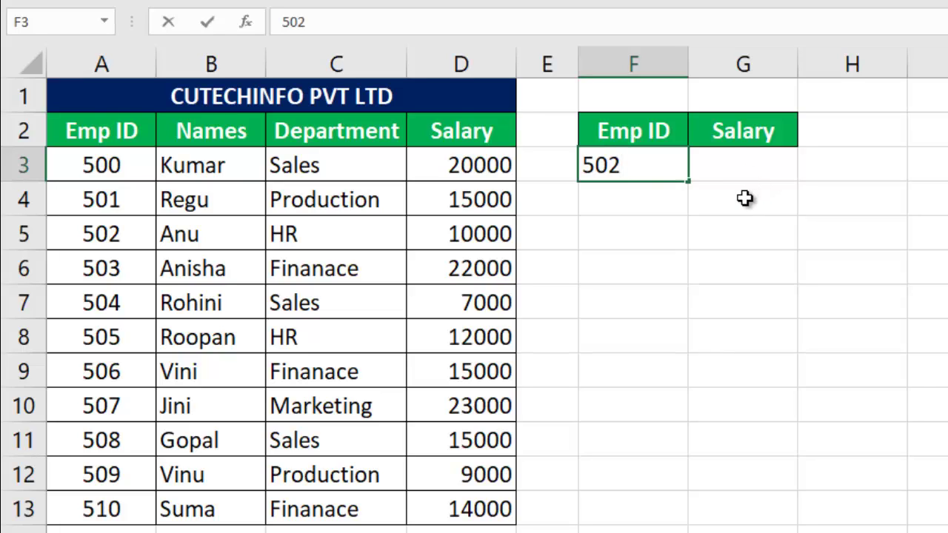
click(740, 196)
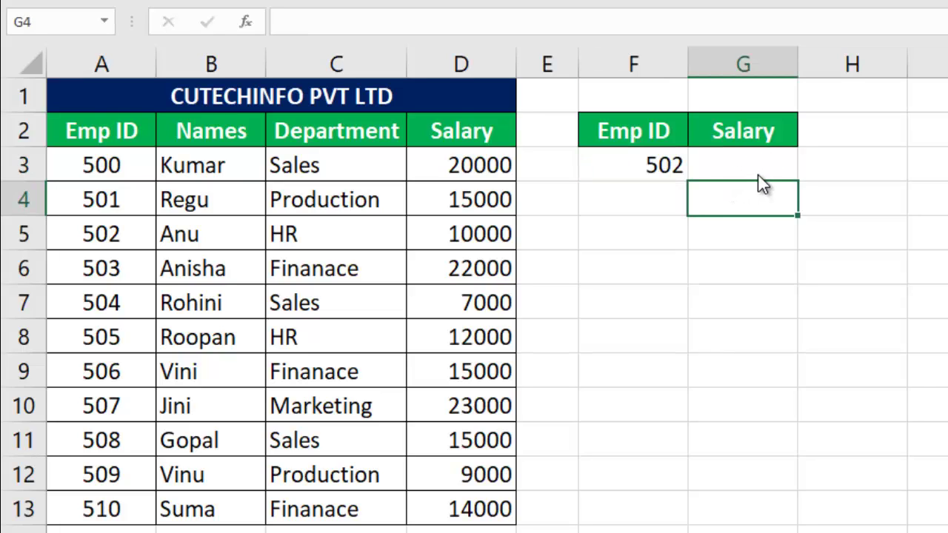
drag(762, 185, 757, 165)
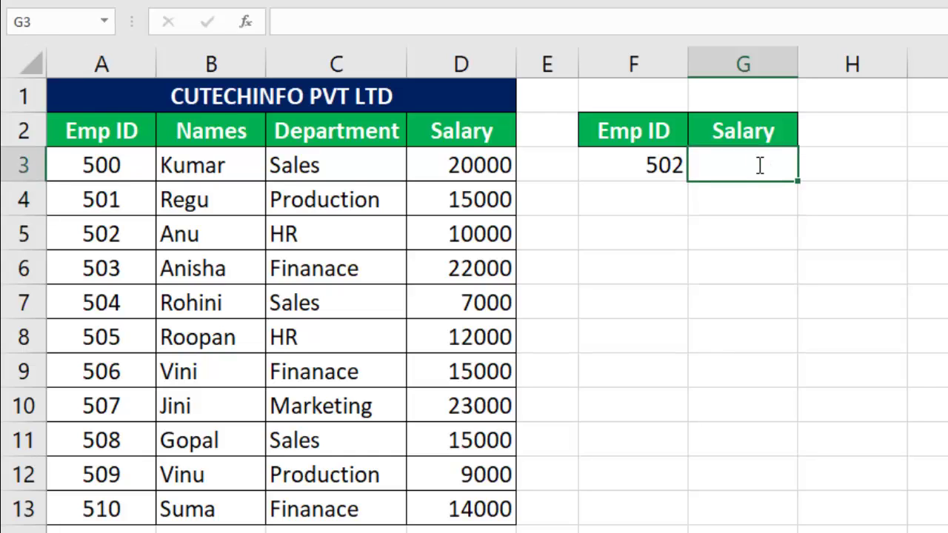
Start =DGET( in G3 with the employee table A2:D13 as the database.
text(=D)
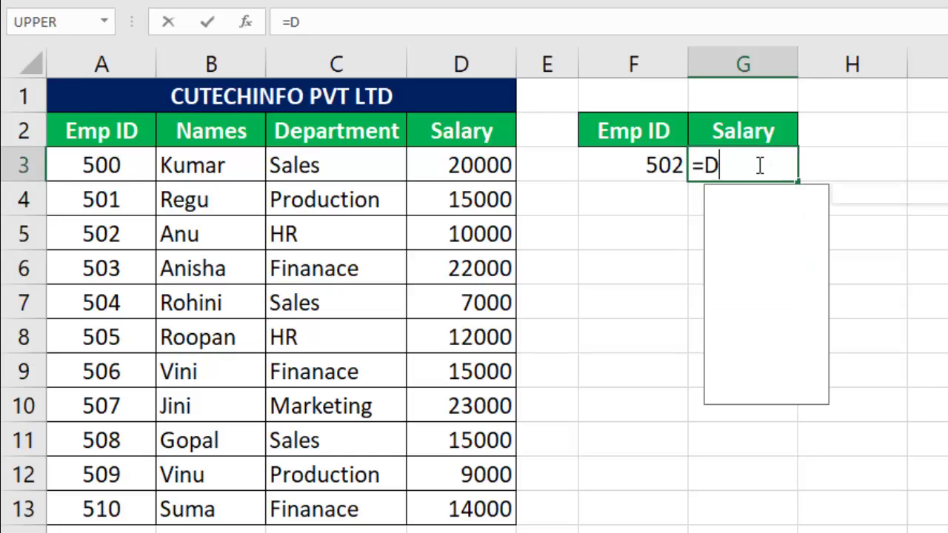
text(GE)
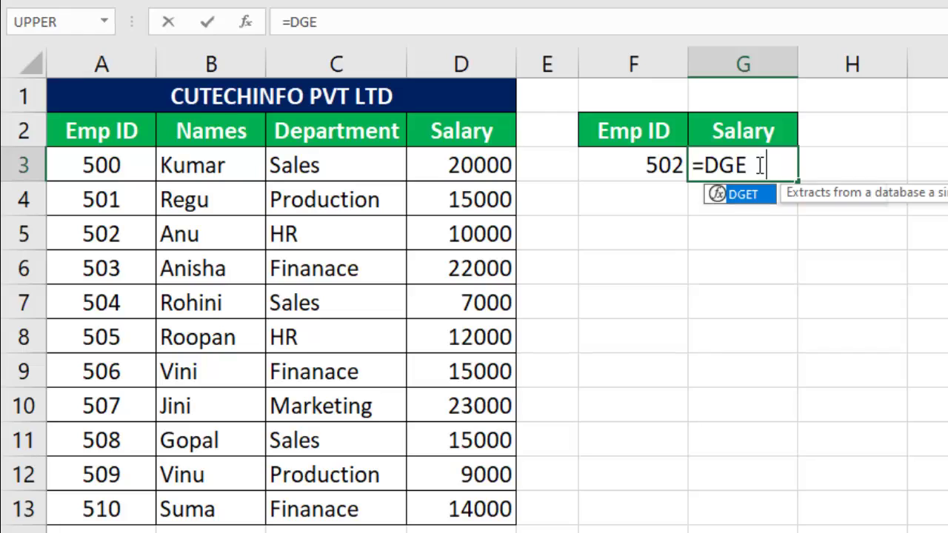
text(T()
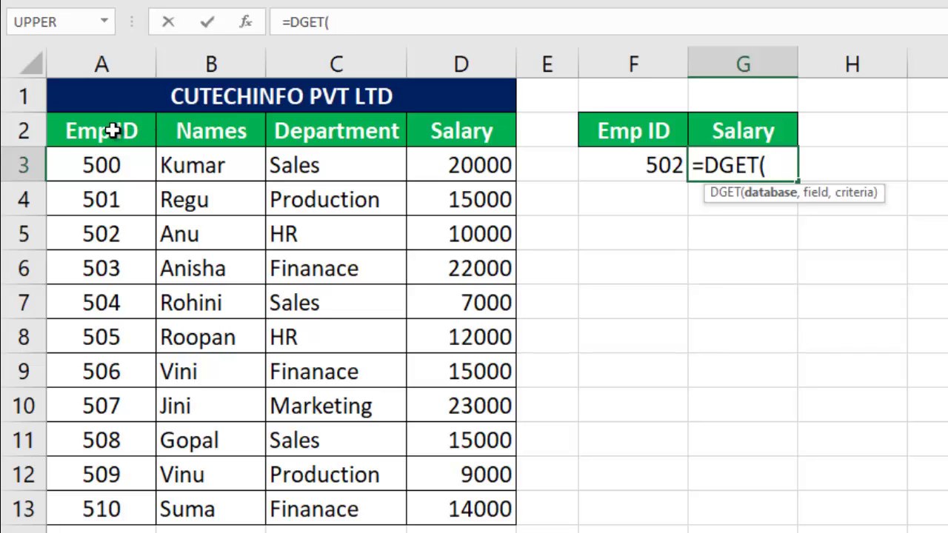
mouse_move(106, 130)
mouse_down()
mouse_move(171, 165)
mouse_move(450, 503)
mouse_up()
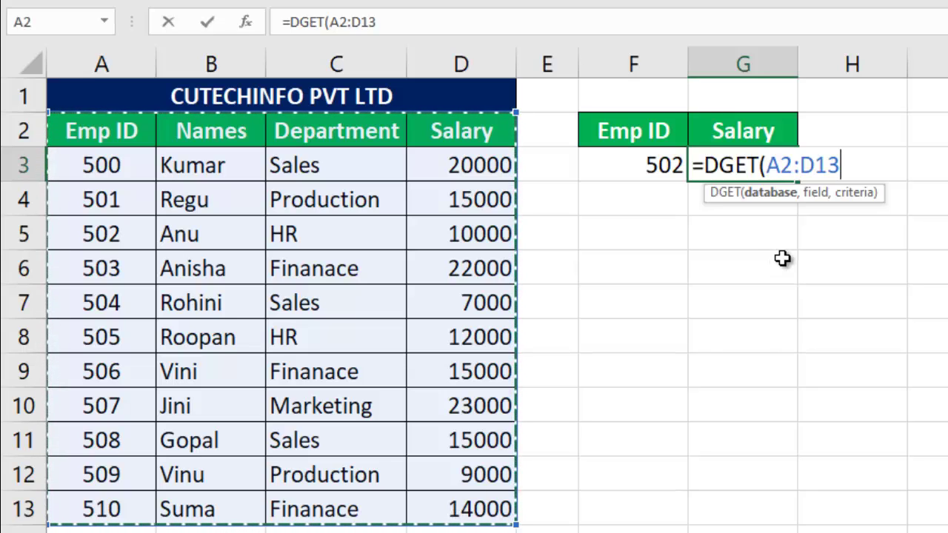
text(,"S)
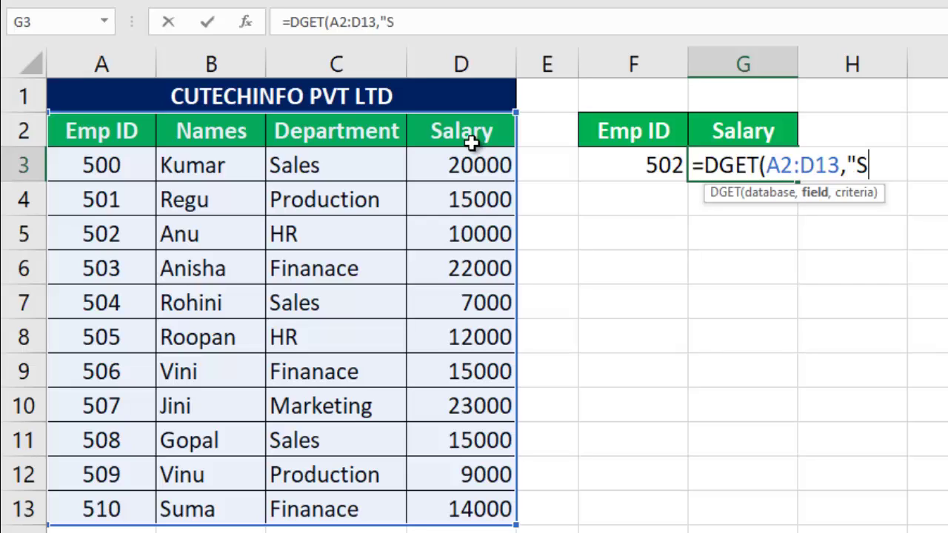
Complete the formula with field "salary" and criteria F2:F3, returning 10000.
text(A)
text(as)
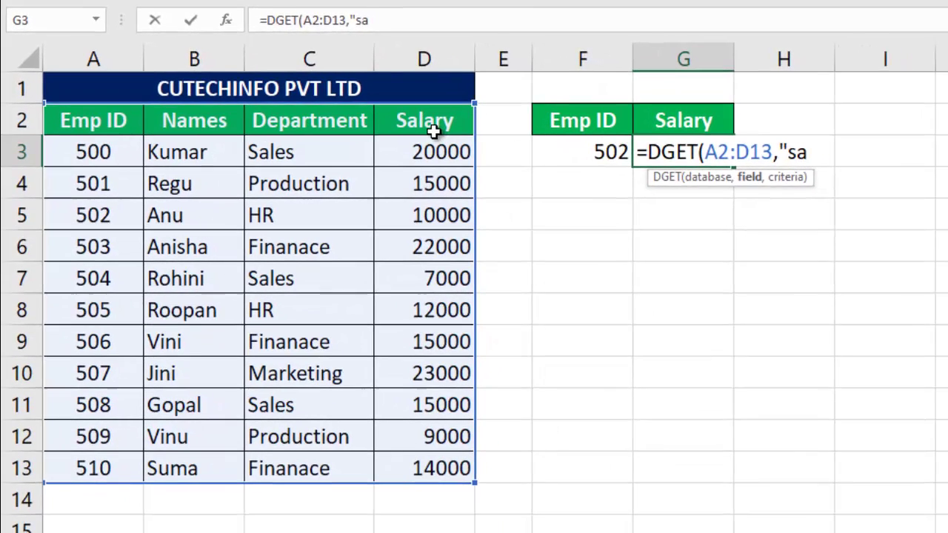
text(lary)
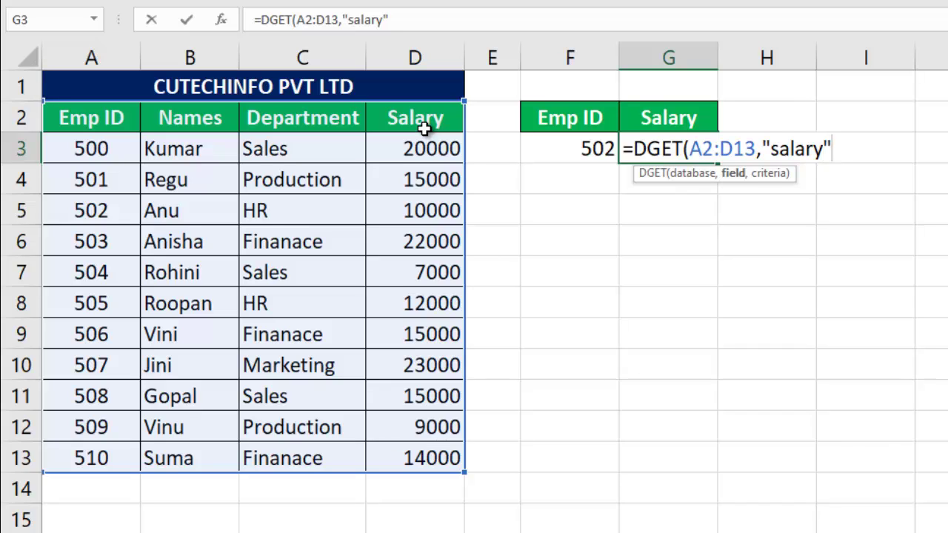
text(,)
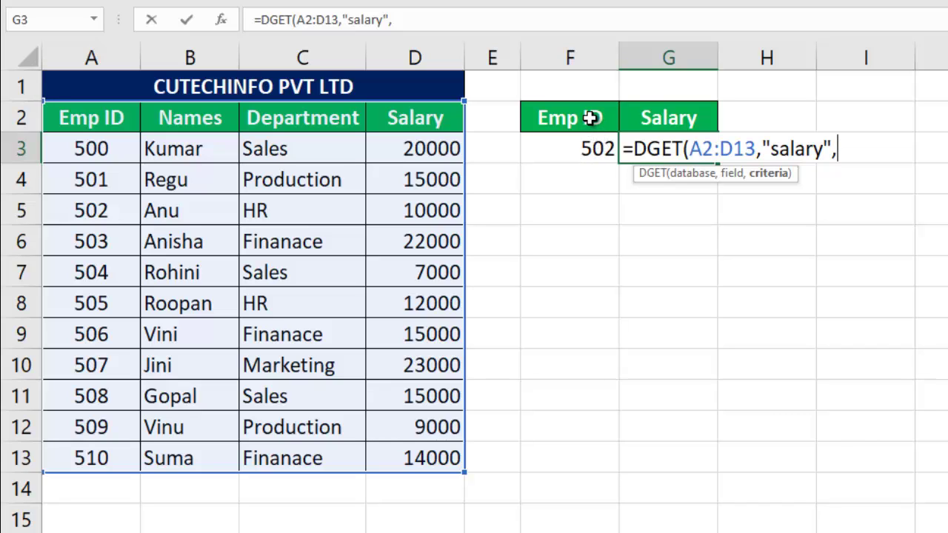
drag(589, 119, 589, 145)
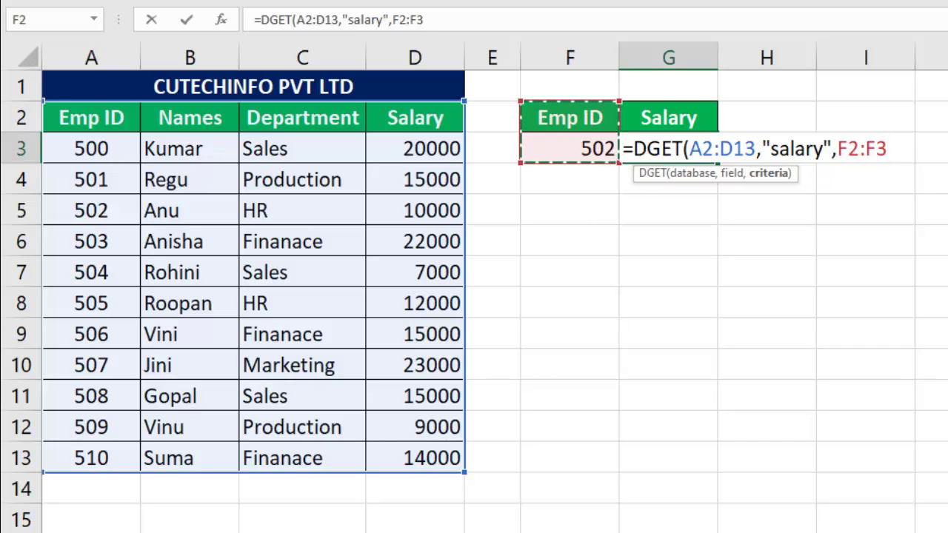
text())
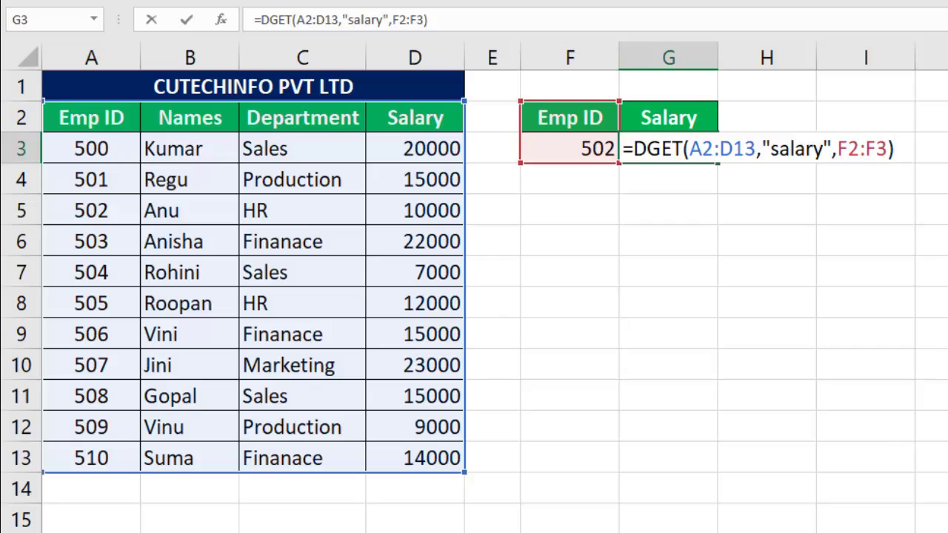
key(Return)
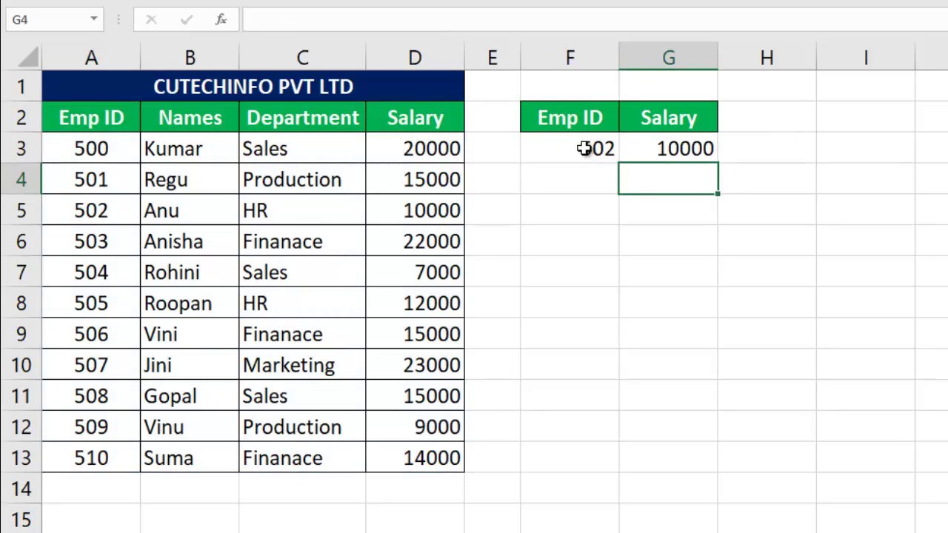
Change the Emp ID in F3 to 506 so G3 shows 15000.
click(591, 151)
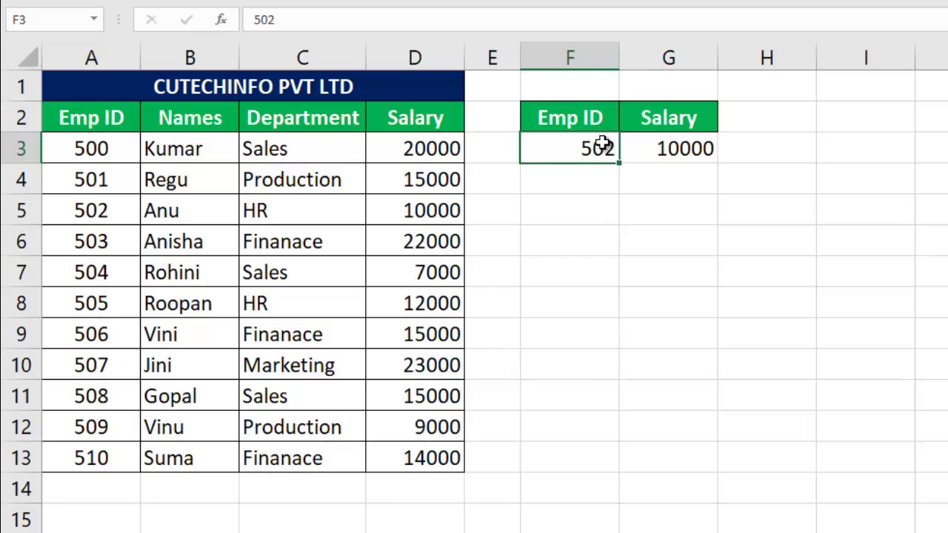
text(5)
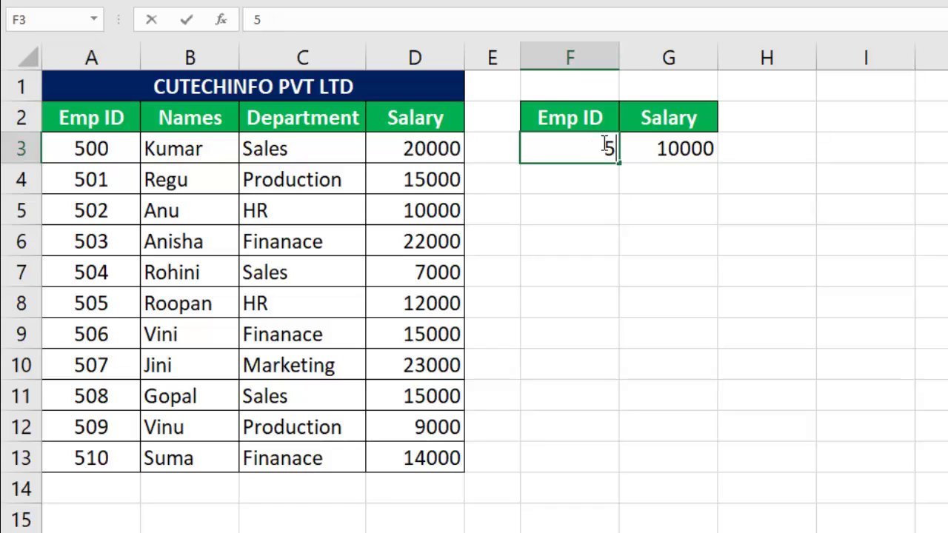
text(06)
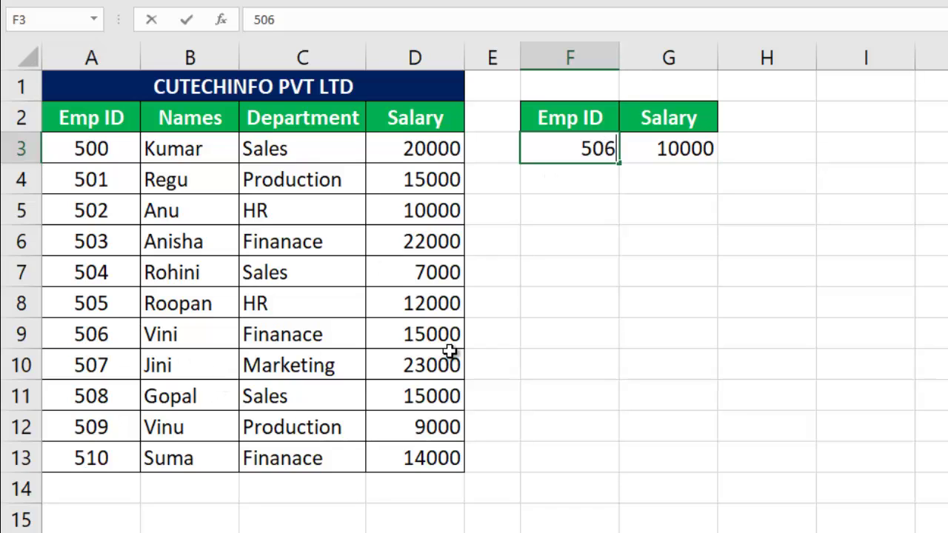
key(Return)
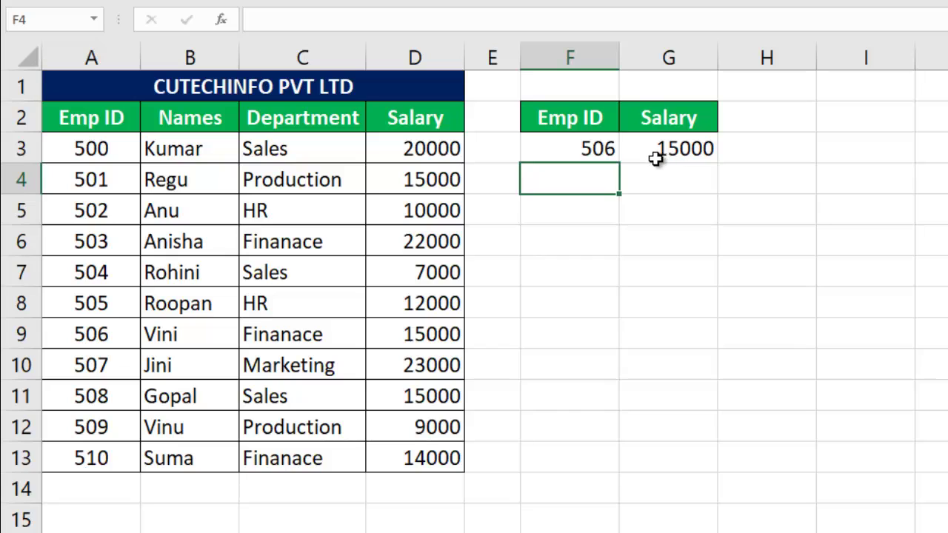
Replace the "salary" field name in G3's DGET formula with column number 4.
click(678, 149)
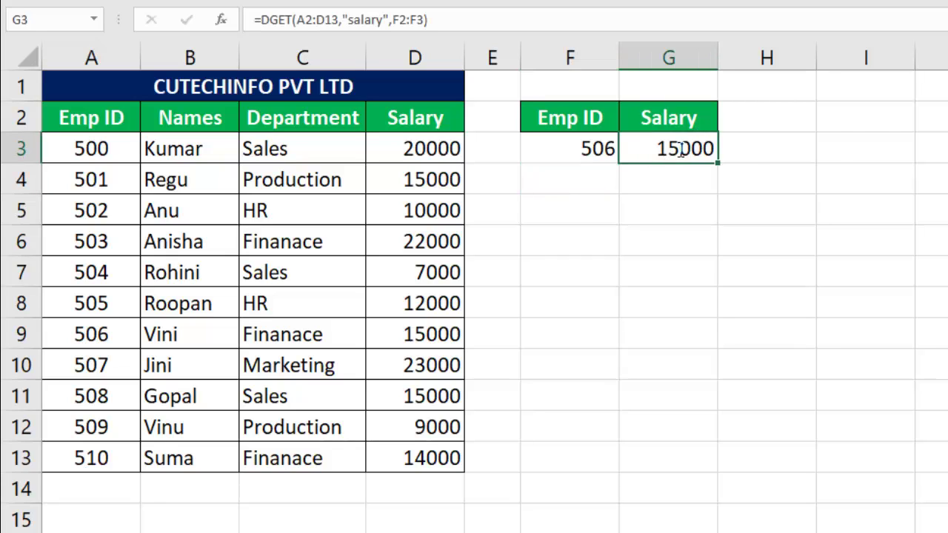
double_click(686, 148)
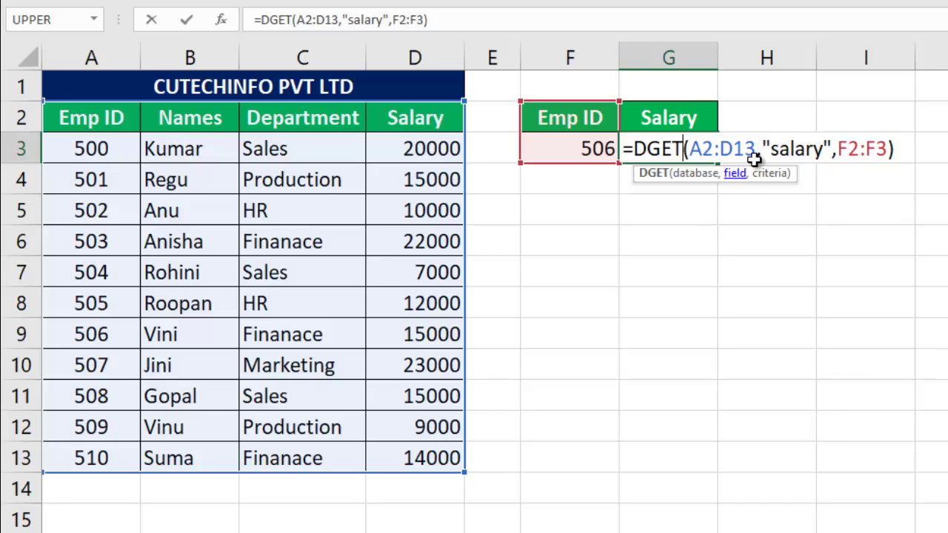
click(831, 148)
key(BackSpace)
key(BackSpace)
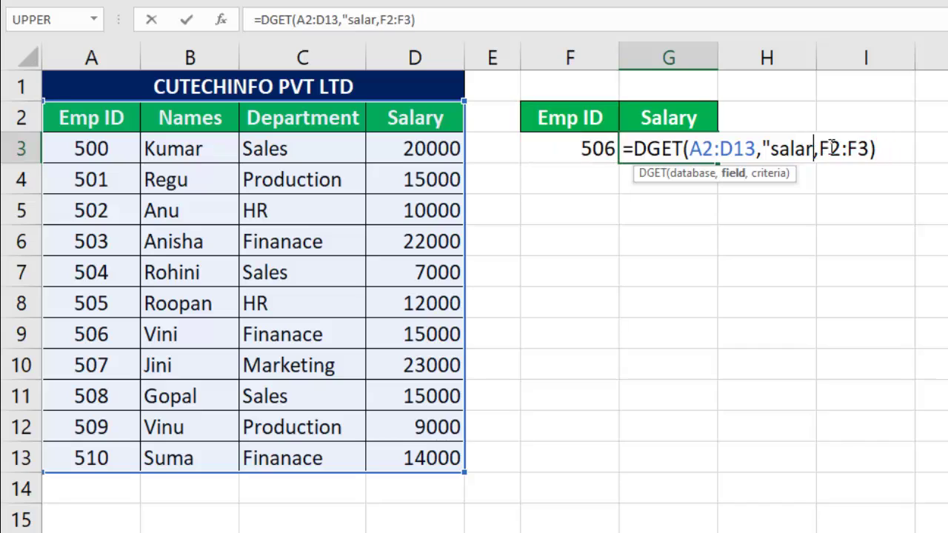
key(BackSpace)
key(BackSpace)
key(BackSpace)
key(BackSpace)
key(BackSpace)
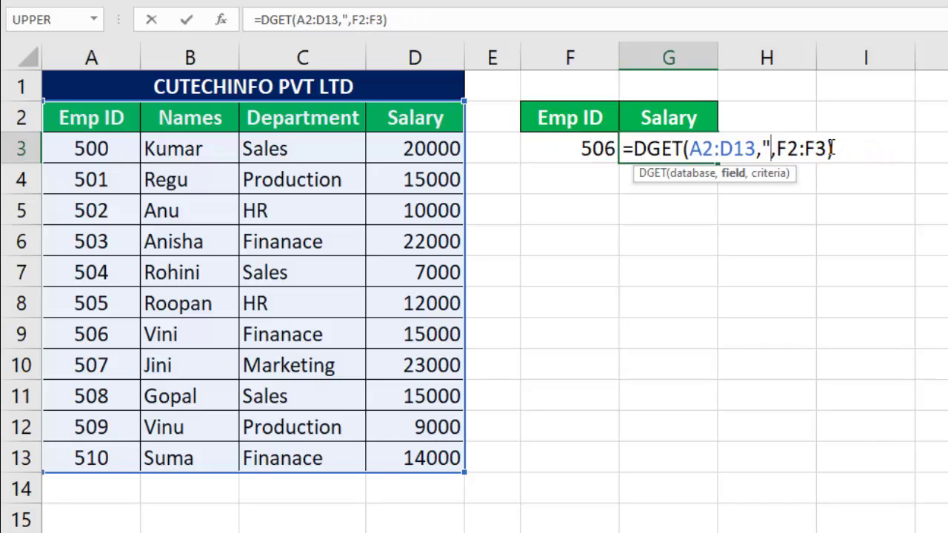
key(BackSpace)
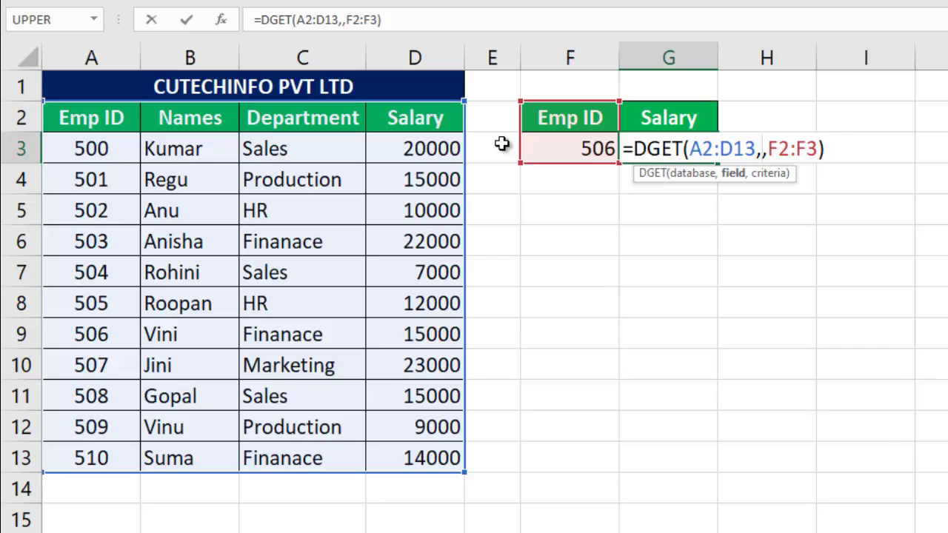
text(4)
key(Return)
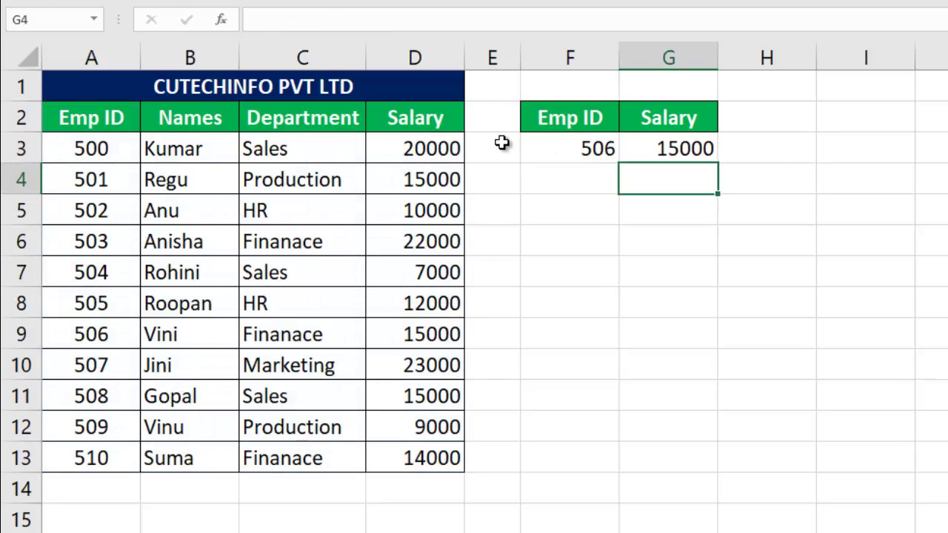
Swap the field number 4 for the Salary header cell D2 and review the formula.
click(670, 149)
double_click(671, 149)
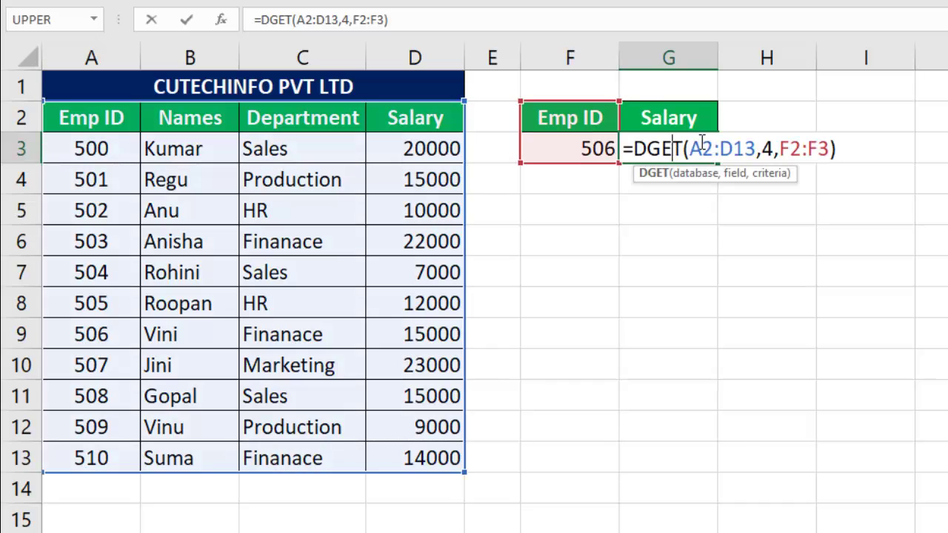
click(771, 150)
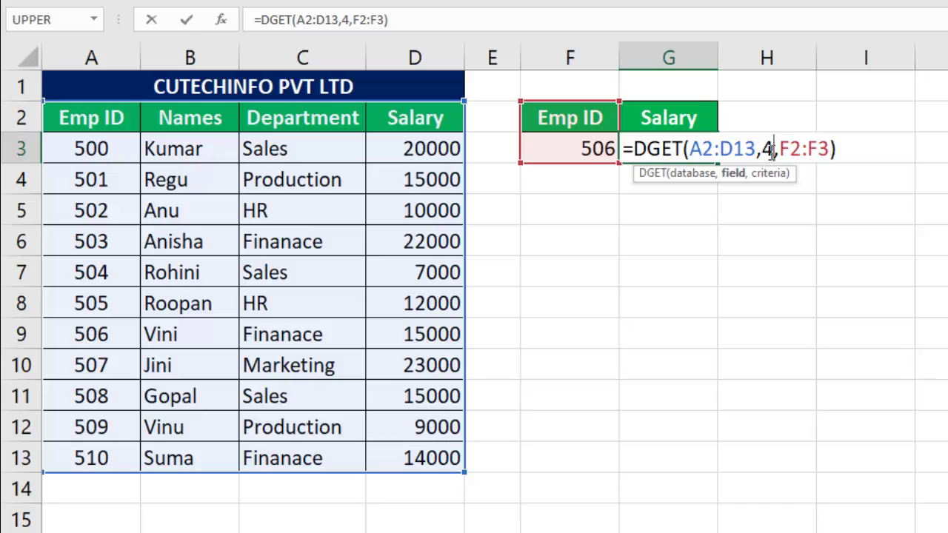
key(BackSpace)
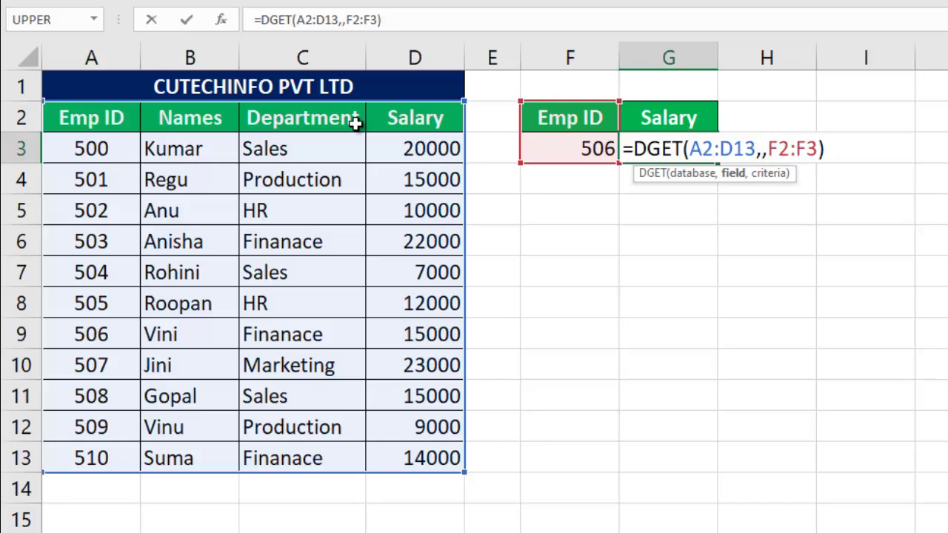
click(429, 122)
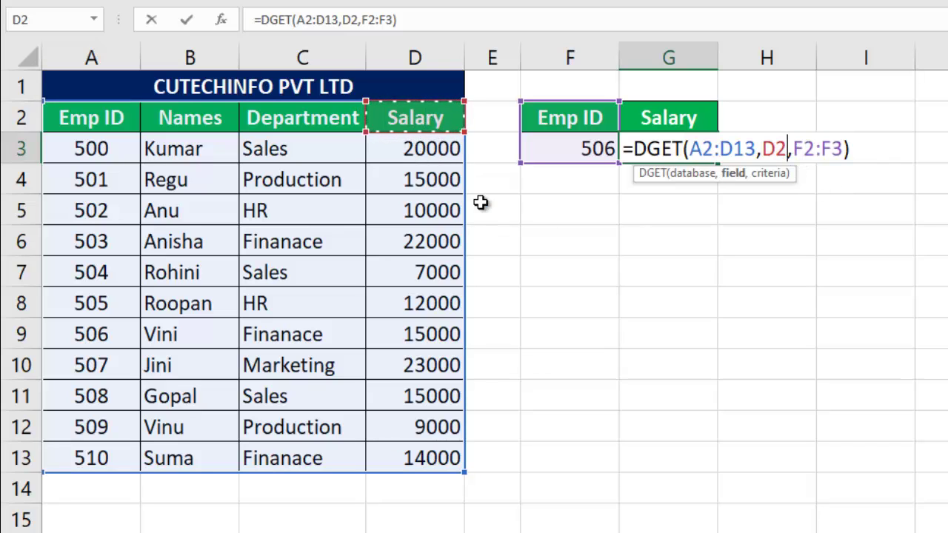
key(Return)
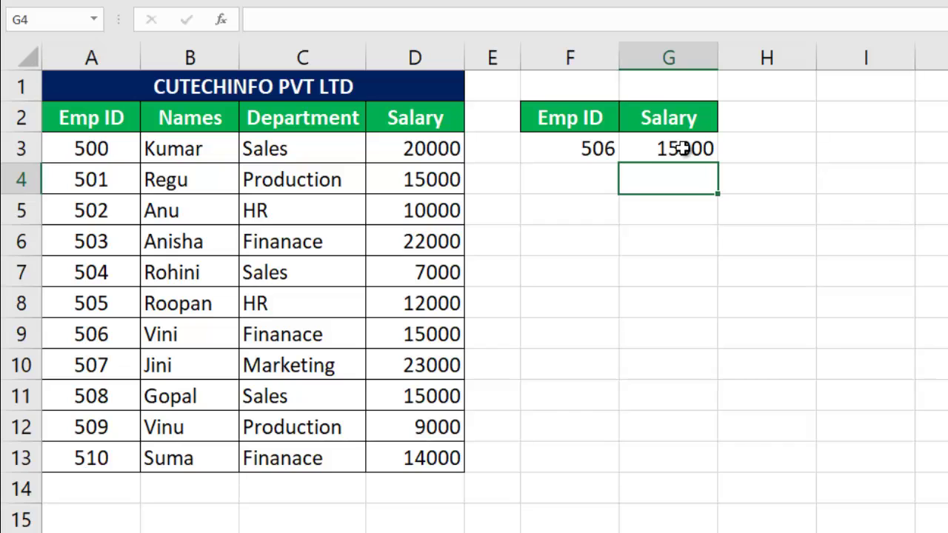
click(682, 148)
double_click(682, 148)
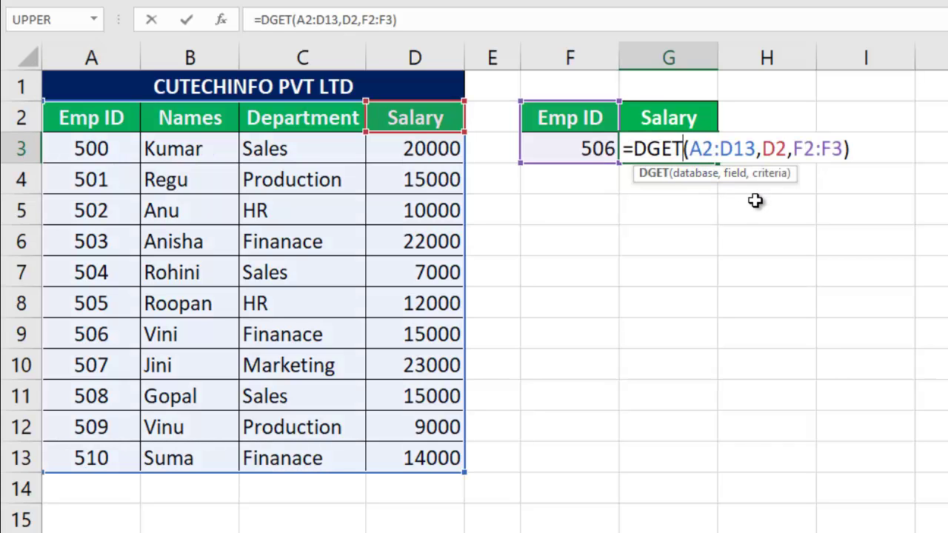
key(Return)
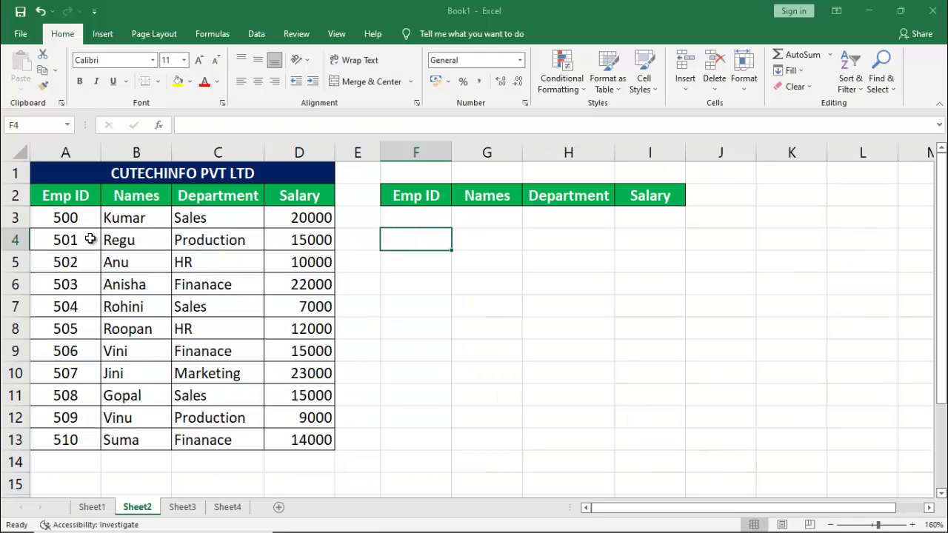
Point out the Emp ID, Names, Department and Salary cells in row 3.
click(479, 216)
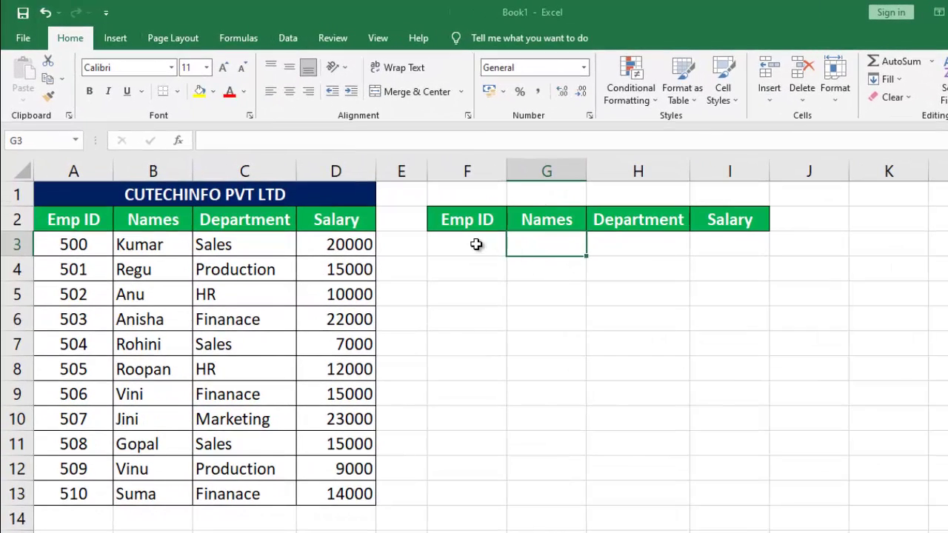
drag(476, 244, 575, 246)
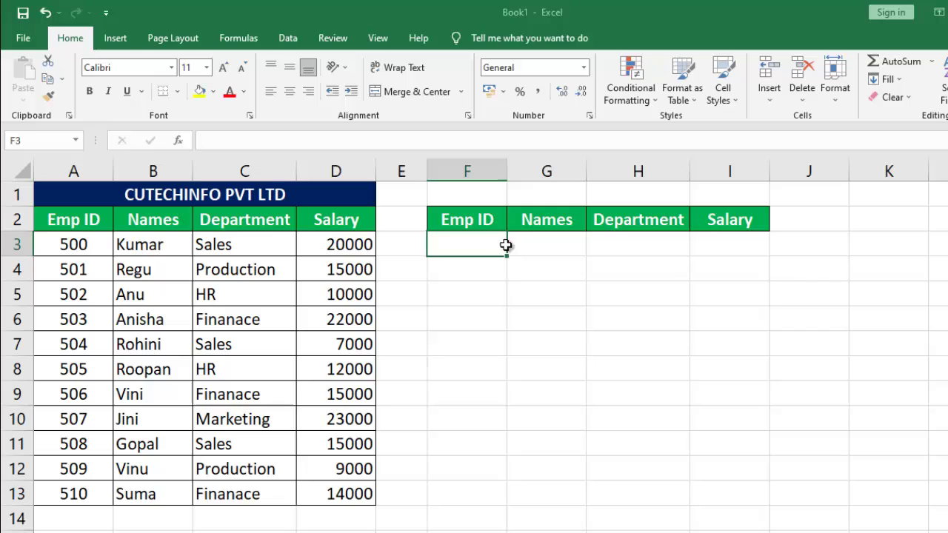
click(638, 248)
click(722, 249)
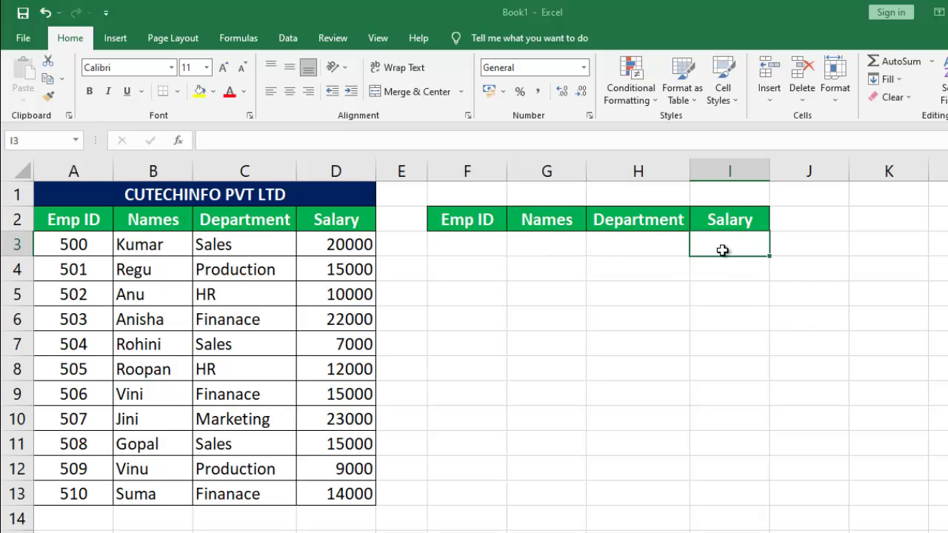
click(569, 240)
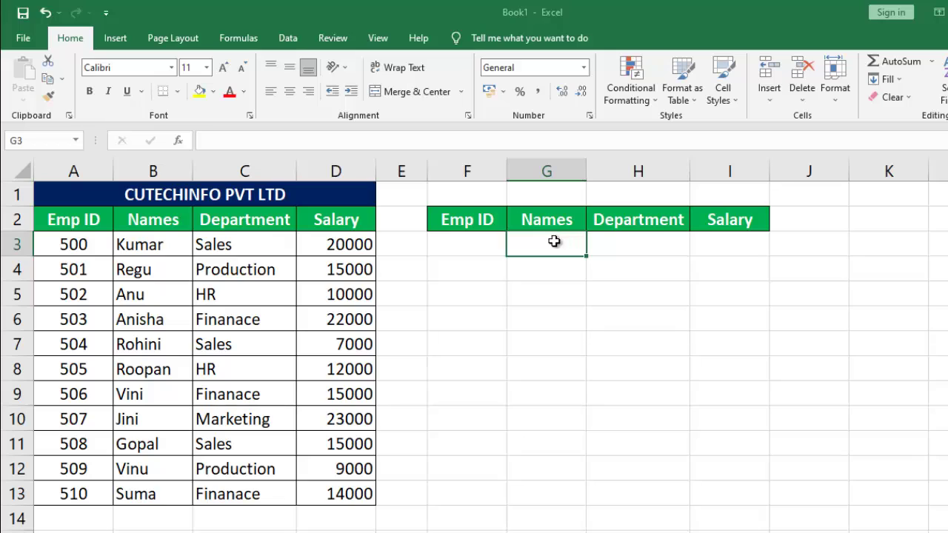
Enter Emp ID 500 in F3 and start =DGET( in the Names cell G3.
click(474, 252)
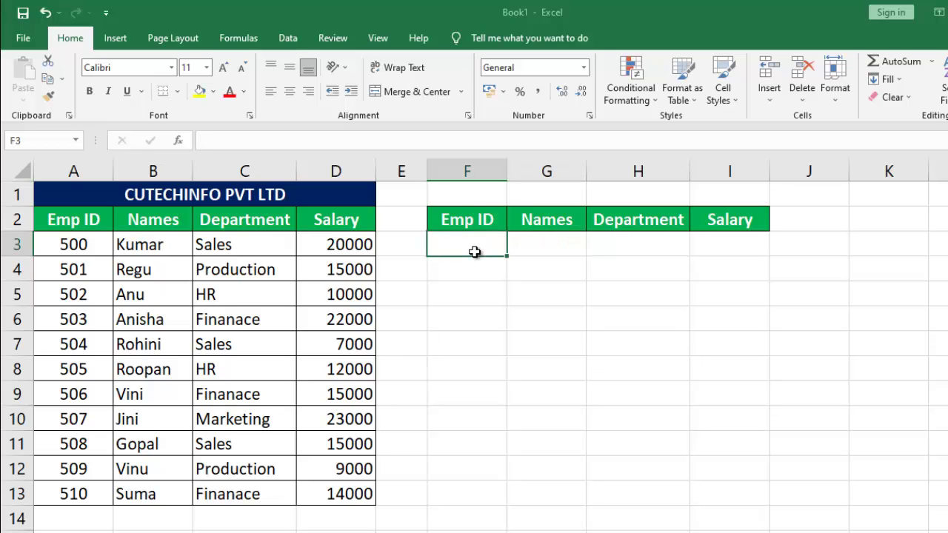
text(500)
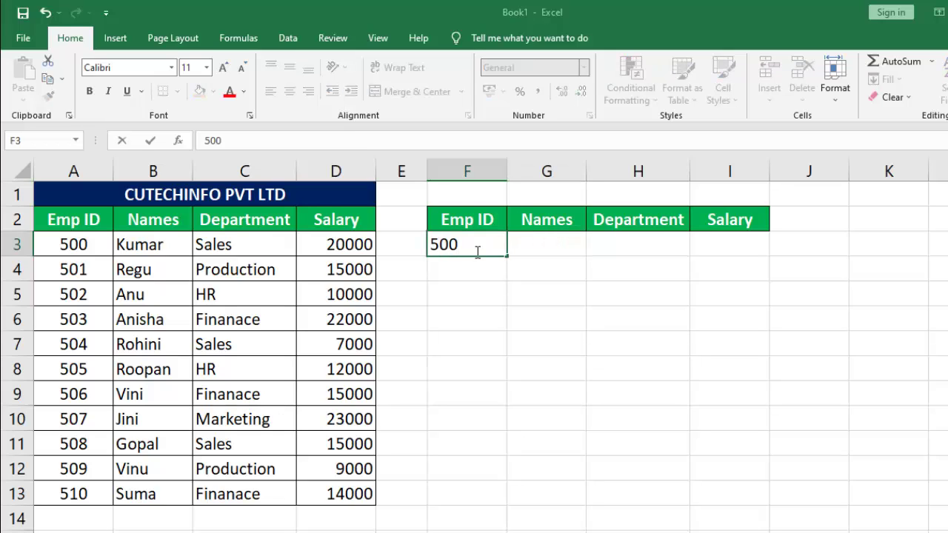
click(548, 248)
text(=)
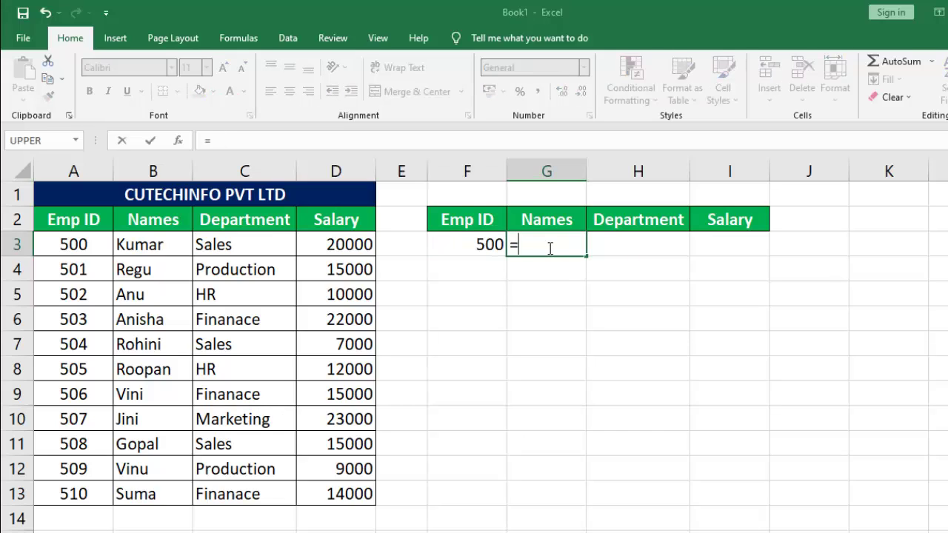
text(DGET()
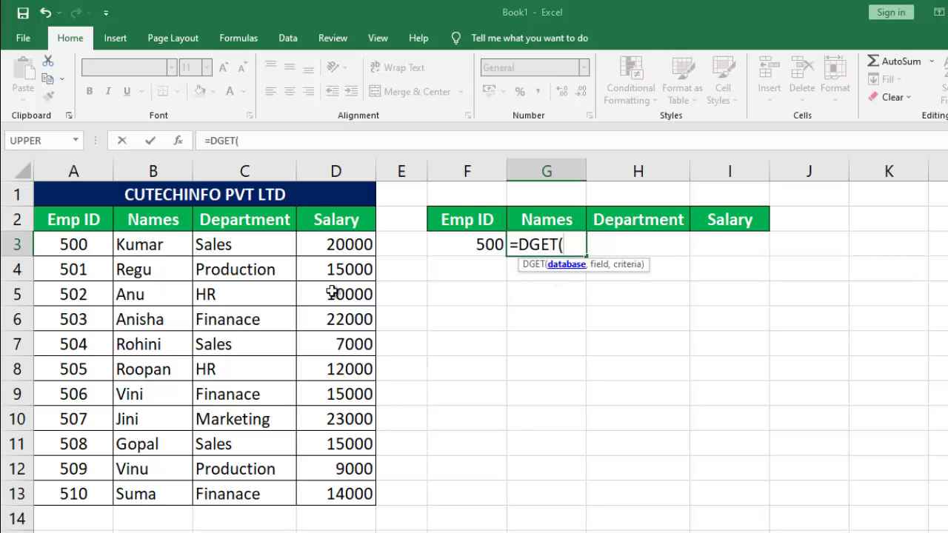
Complete the DGET with absolute table A2:D13, field B2 and absolute criteria F2:F3, returning Kumar.
drag(68, 217, 316, 489)
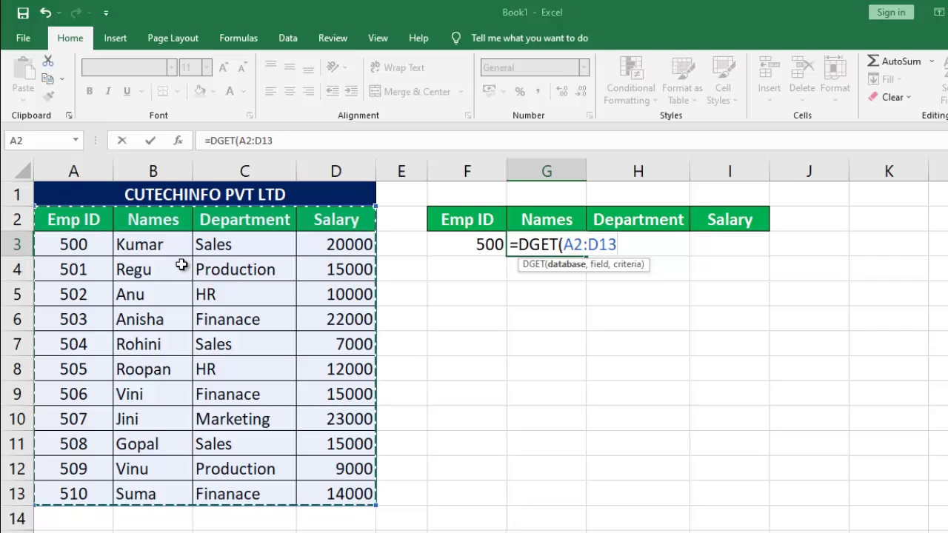
key(F4)
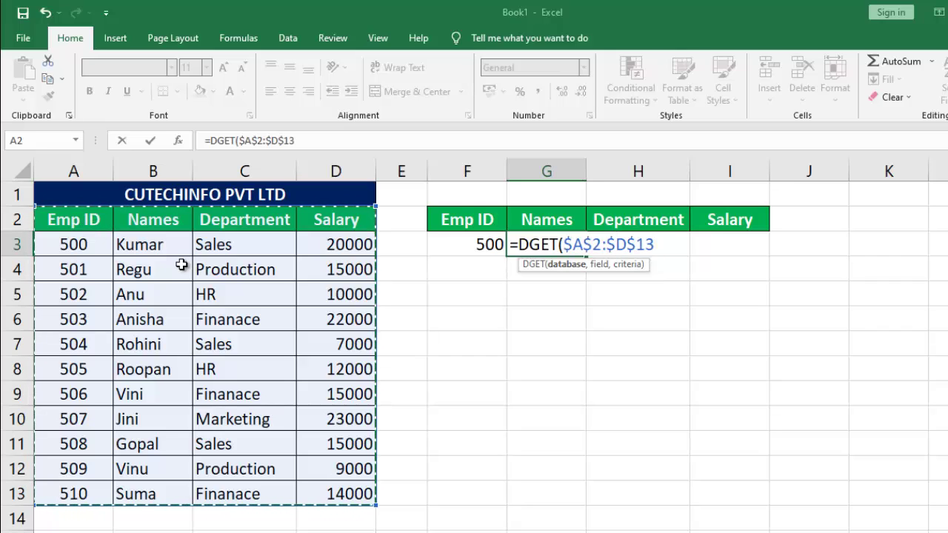
text(,)
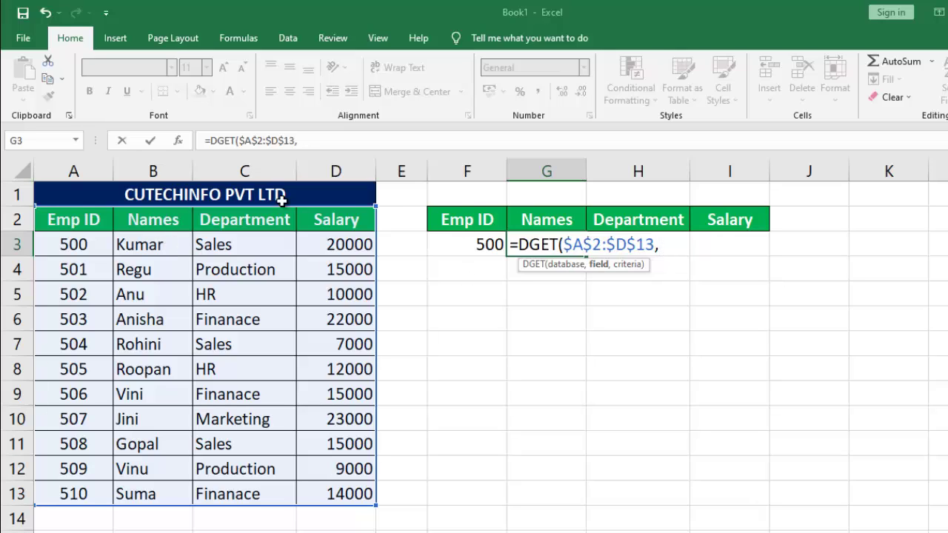
click(162, 220)
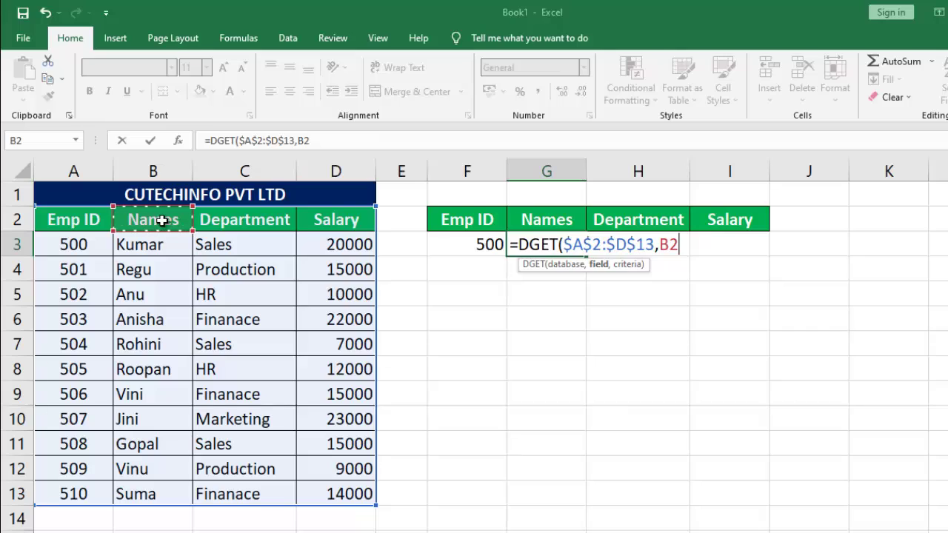
text(,)
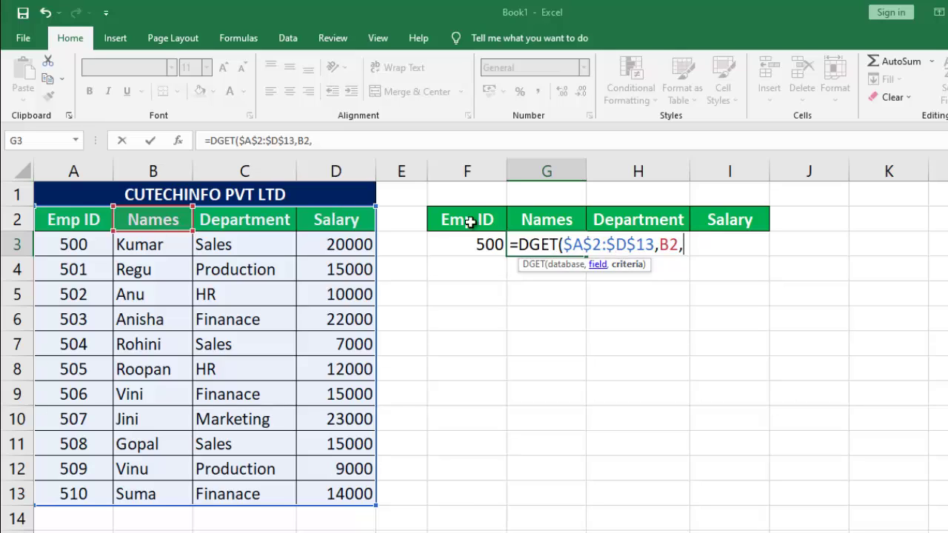
drag(467, 220, 469, 239)
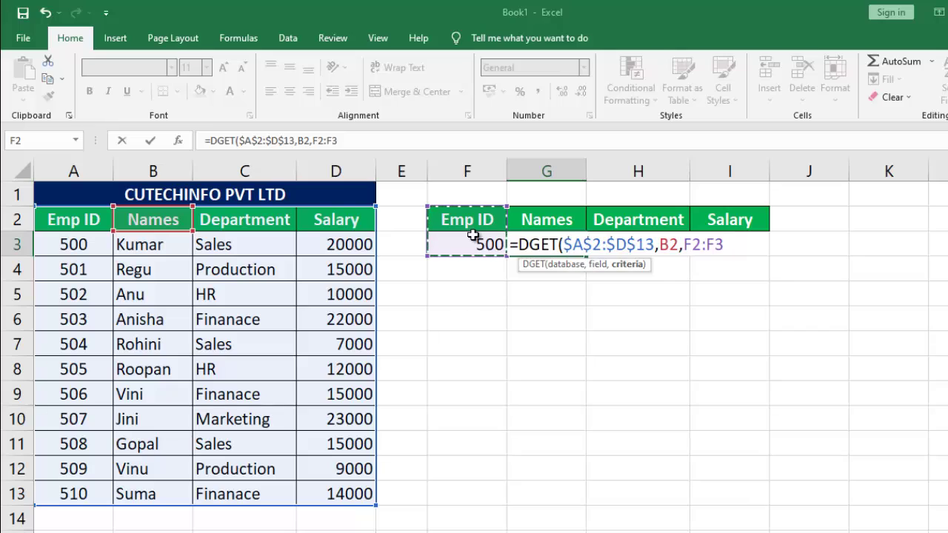
key(F4)
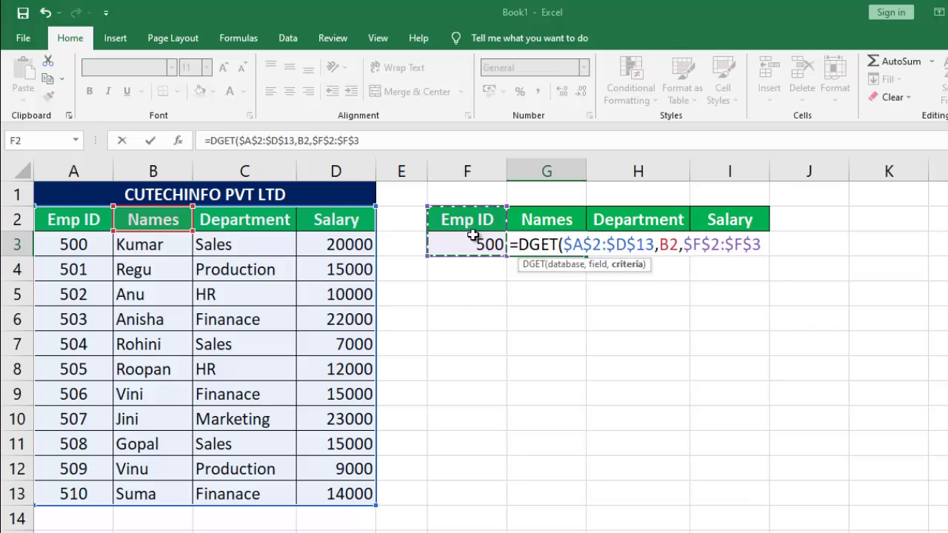
text())
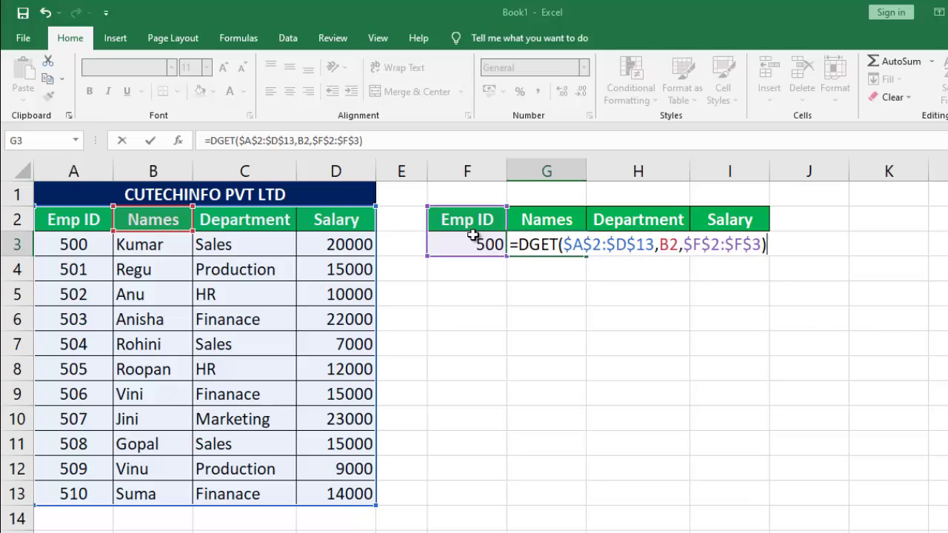
key(Return)
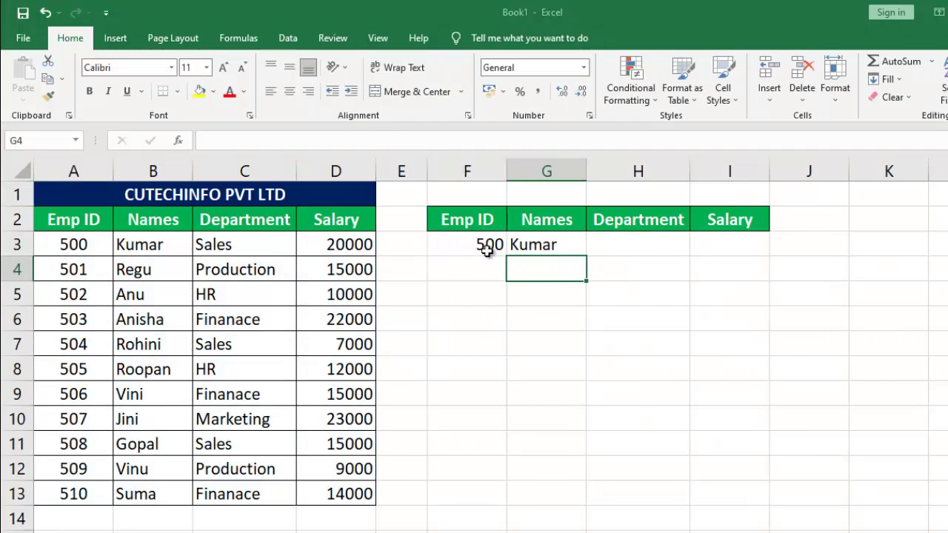
click(475, 244)
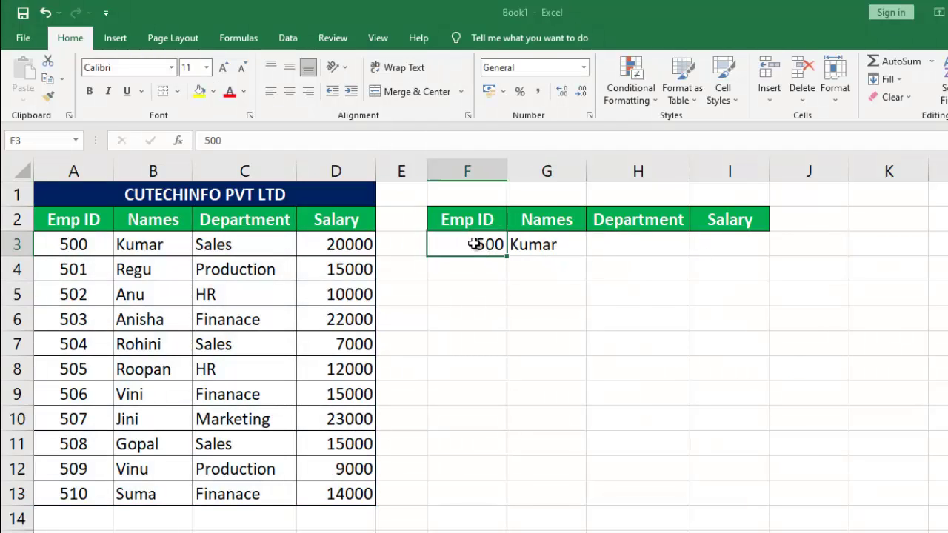
Fill G3's formula right to I3, returning Sales and 20000.
click(542, 245)
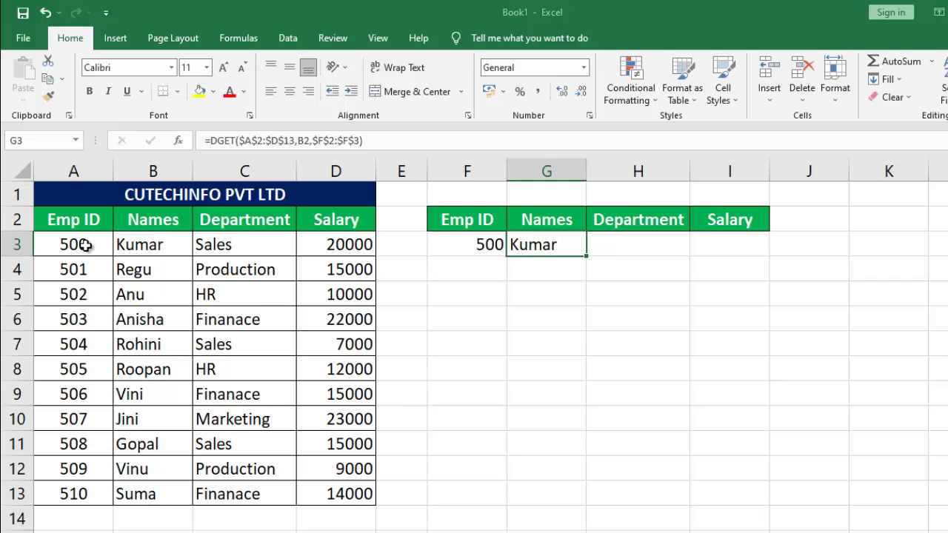
click(557, 272)
click(560, 245)
drag(596, 260, 755, 247)
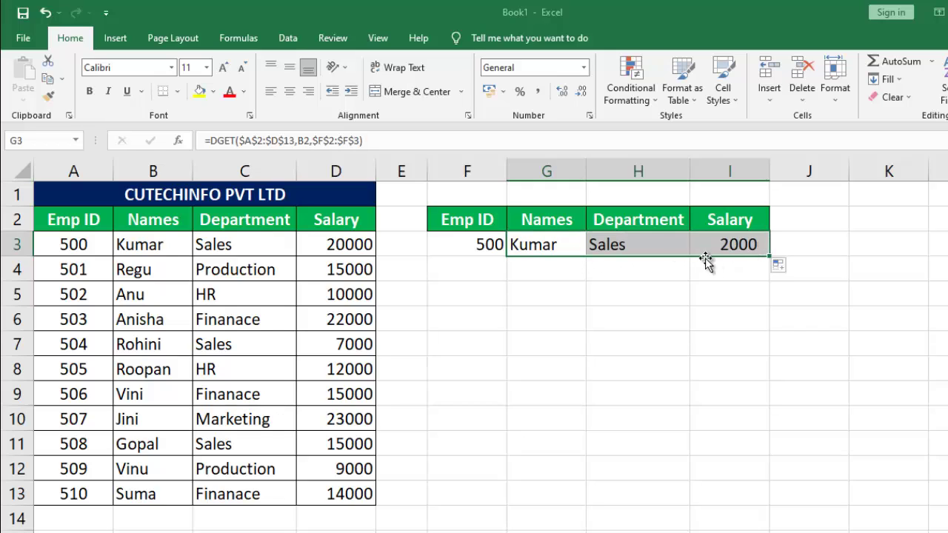
click(546, 271)
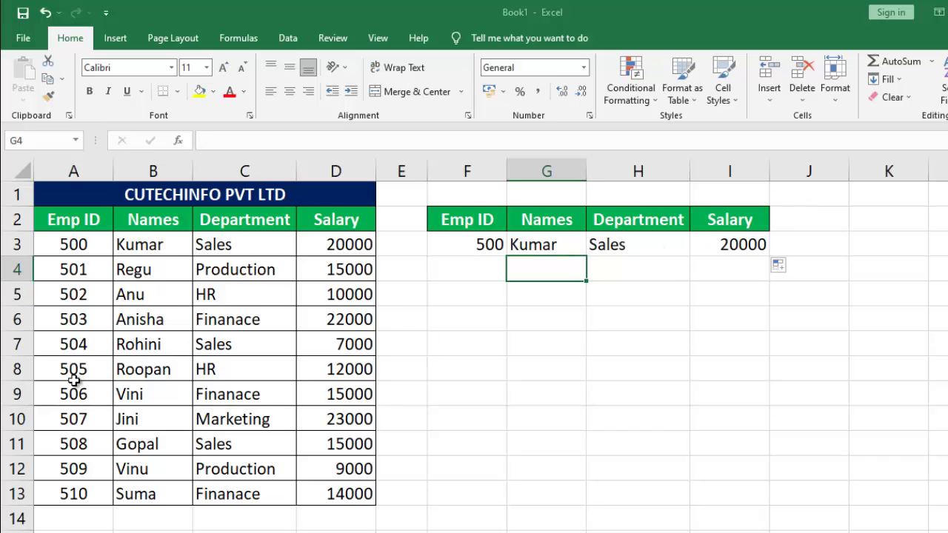
Change the Emp ID in F3 to 505, updating results to Roopan, HR and 12000.
click(481, 245)
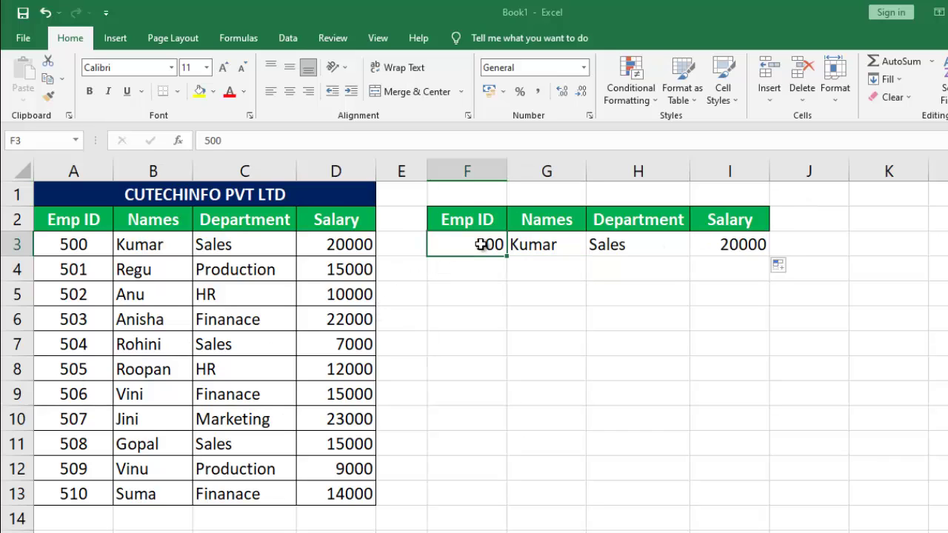
text(505)
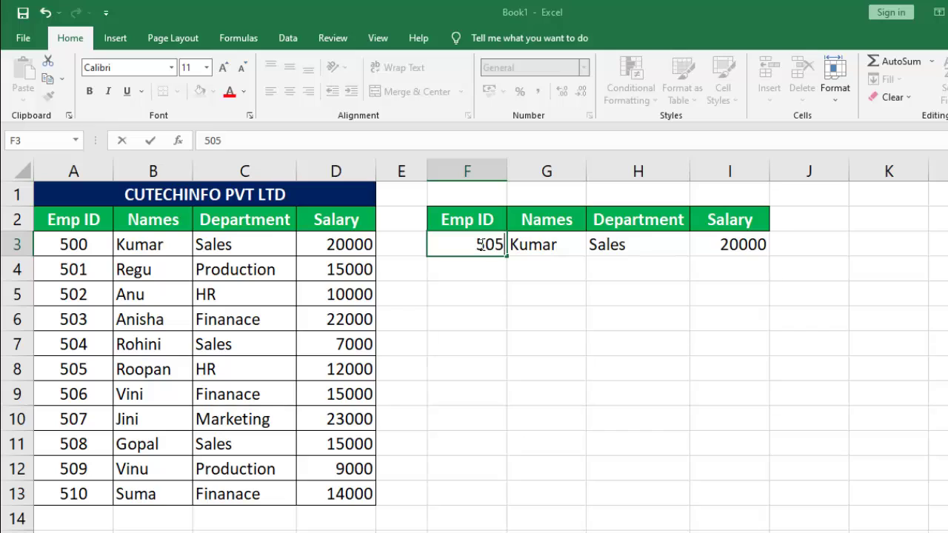
key(Return)
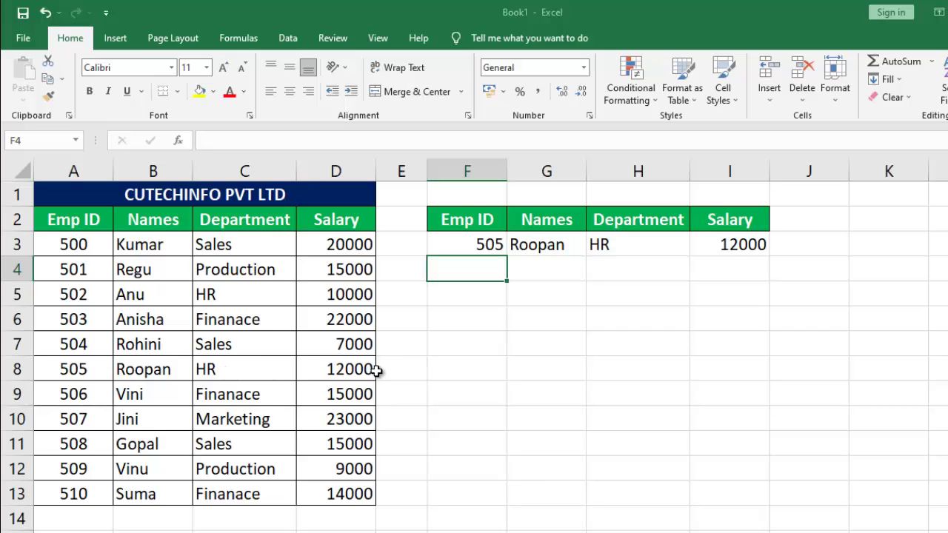
click(707, 270)
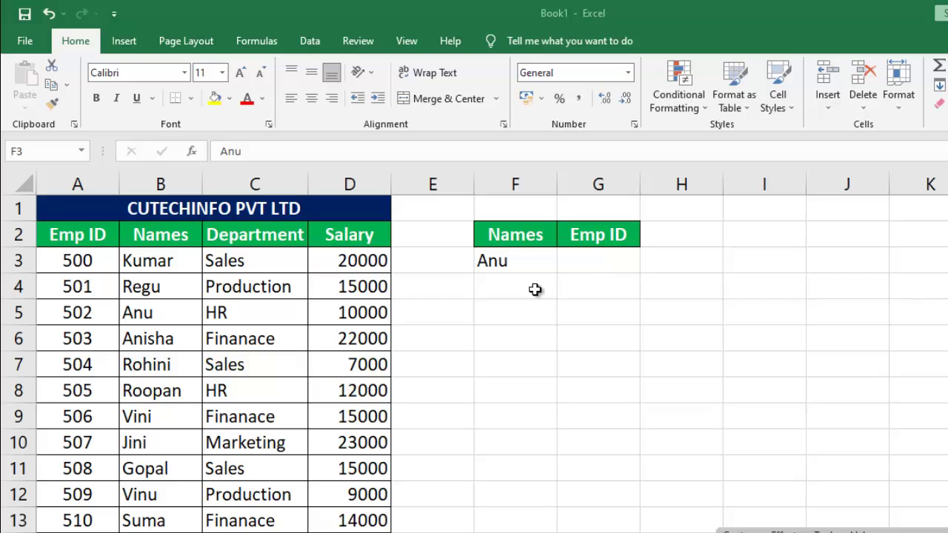
Enter a DGET in G3 over A2:D13 with field 1 and criteria F2:F3, returning 502.
drag(530, 235, 514, 262)
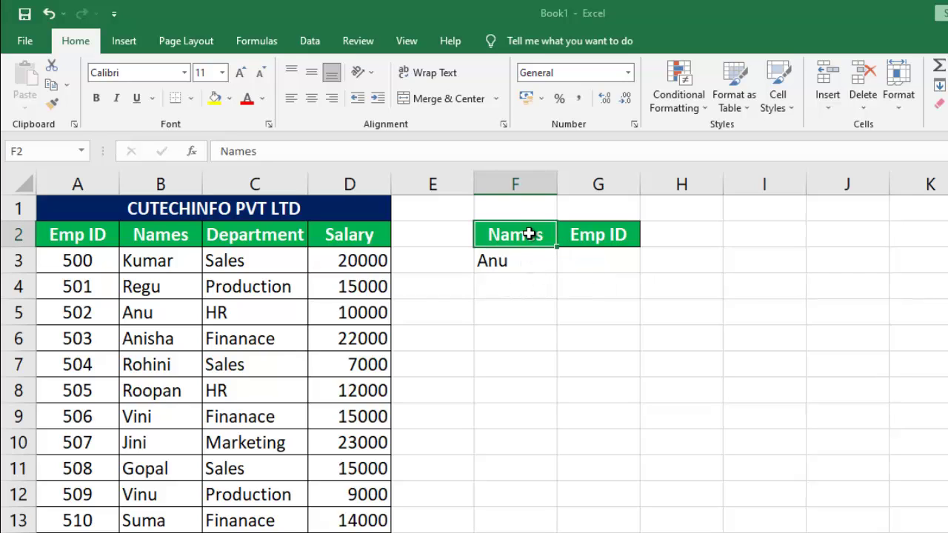
click(514, 262)
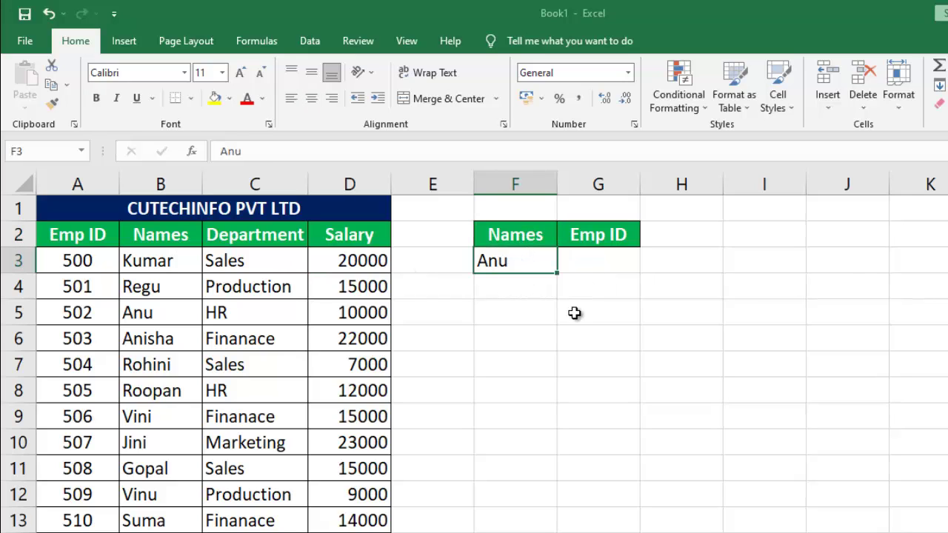
click(607, 264)
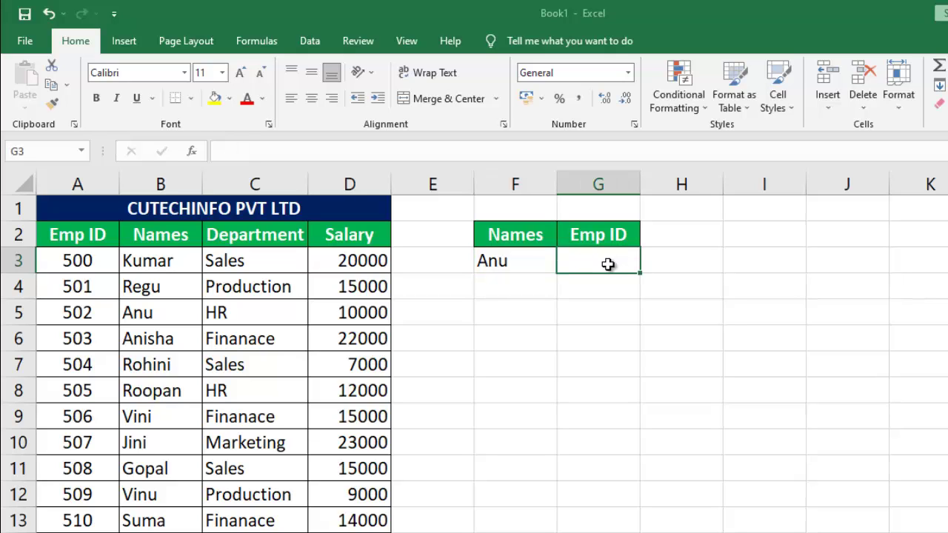
text(=)
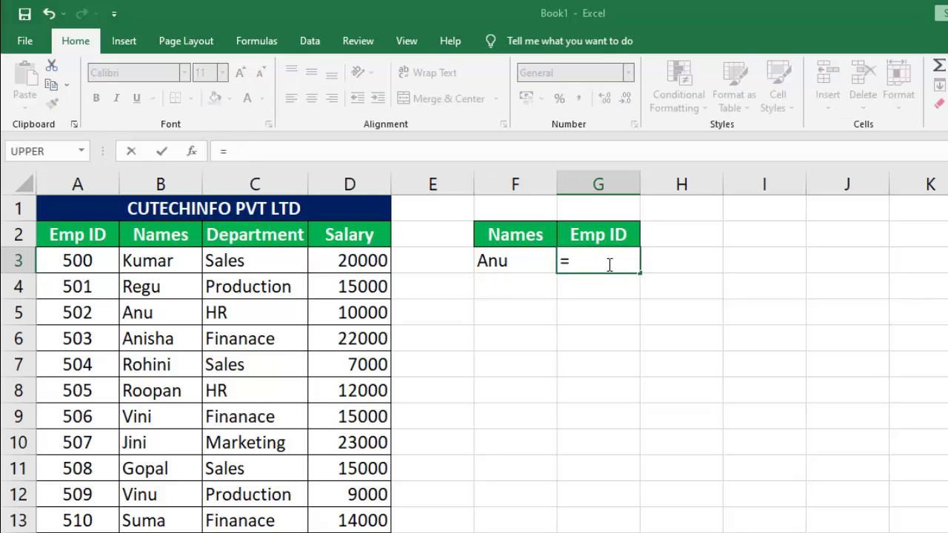
text(dge)
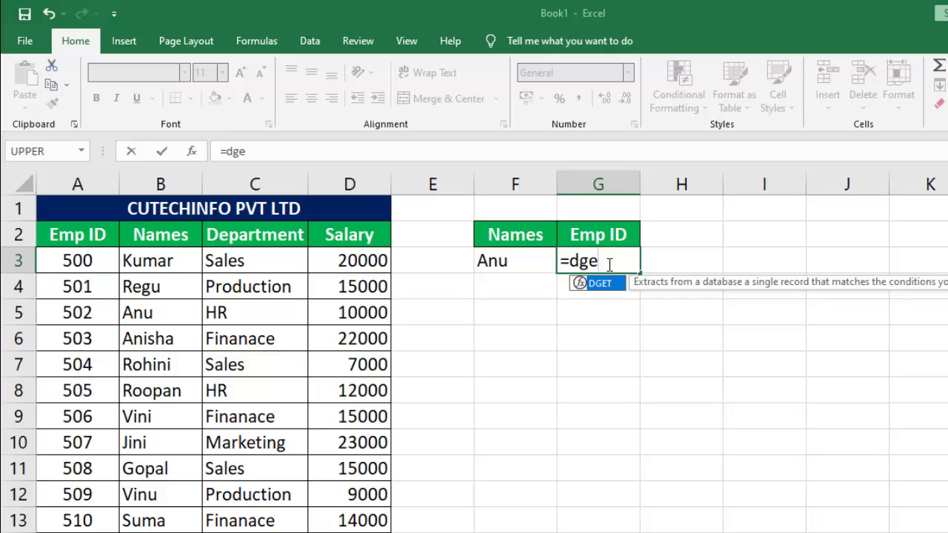
key(Tab)
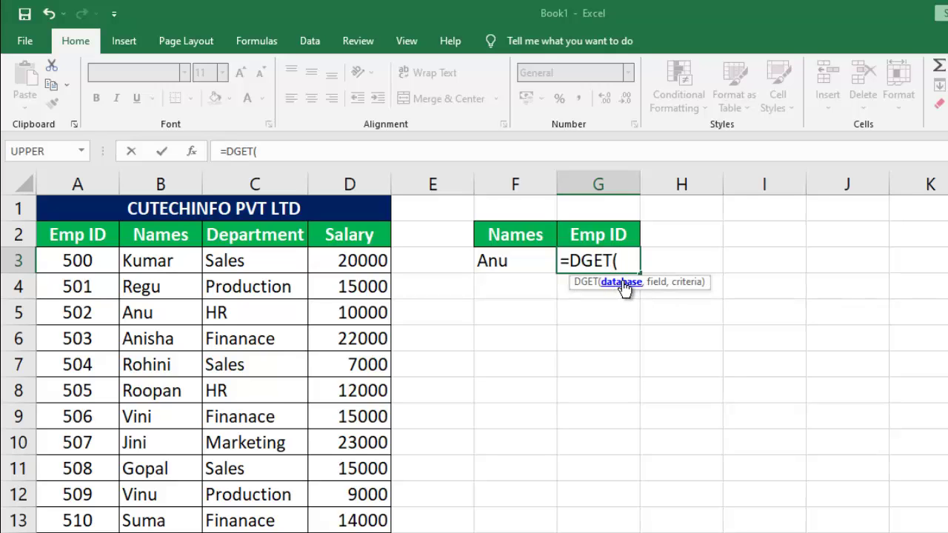
drag(101, 228, 346, 521)
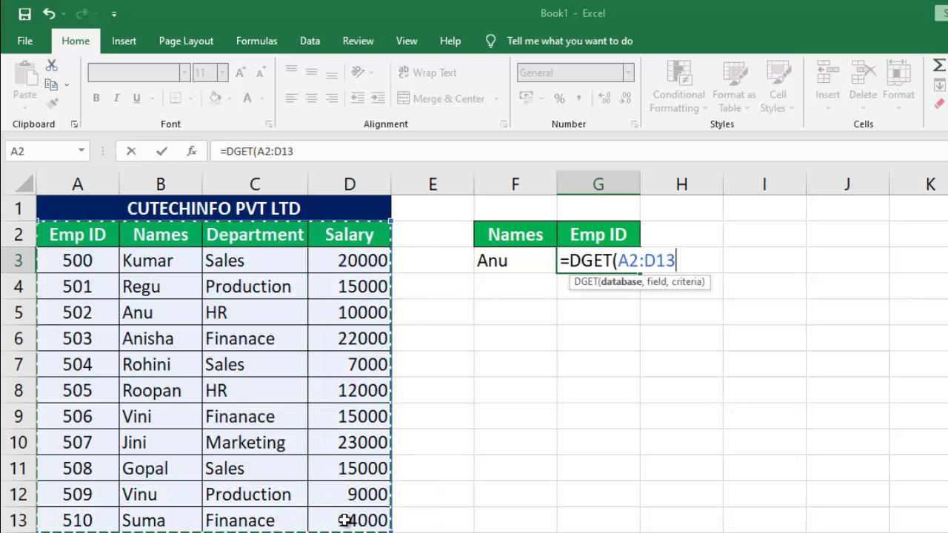
text(,1)
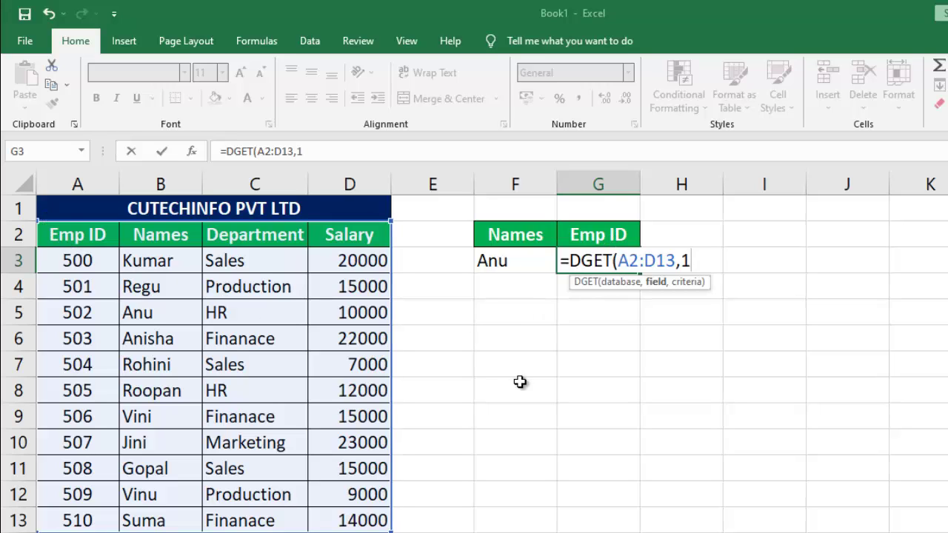
text(,)
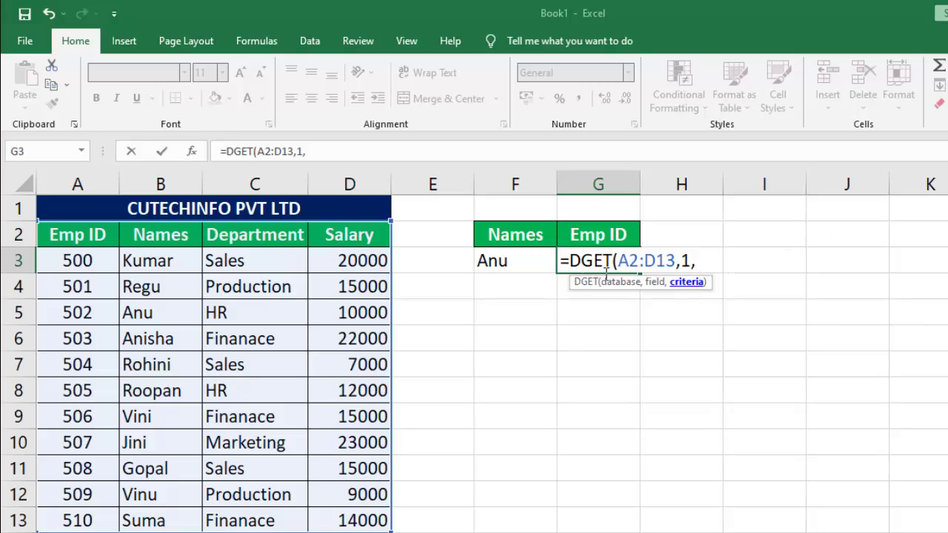
drag(528, 235, 530, 256)
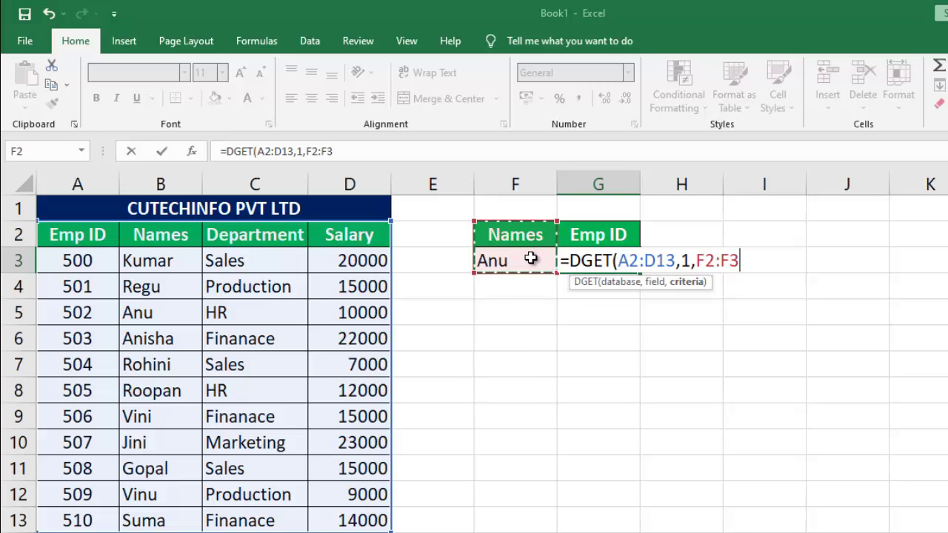
key(Return)
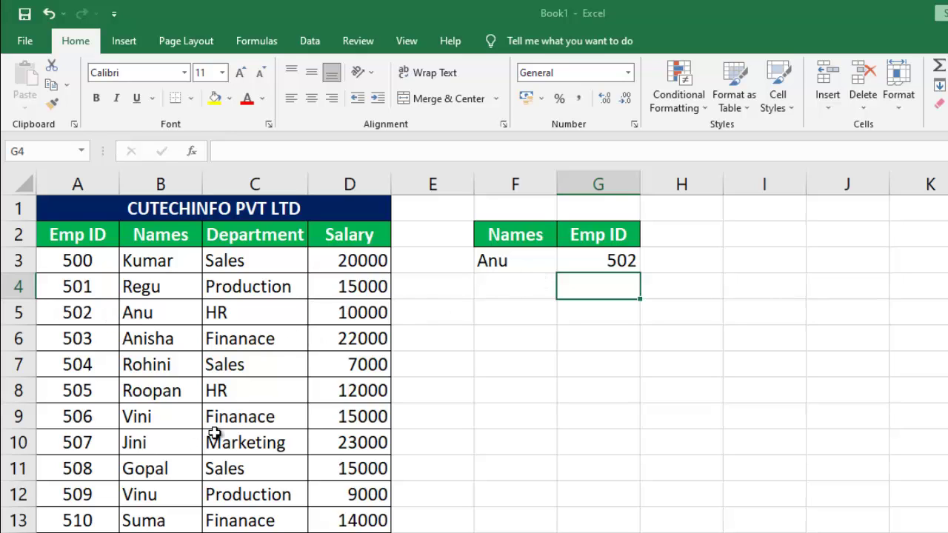
Enter Gopal as the name criterion in F3 so the Emp ID lookup returns 508.
click(507, 255)
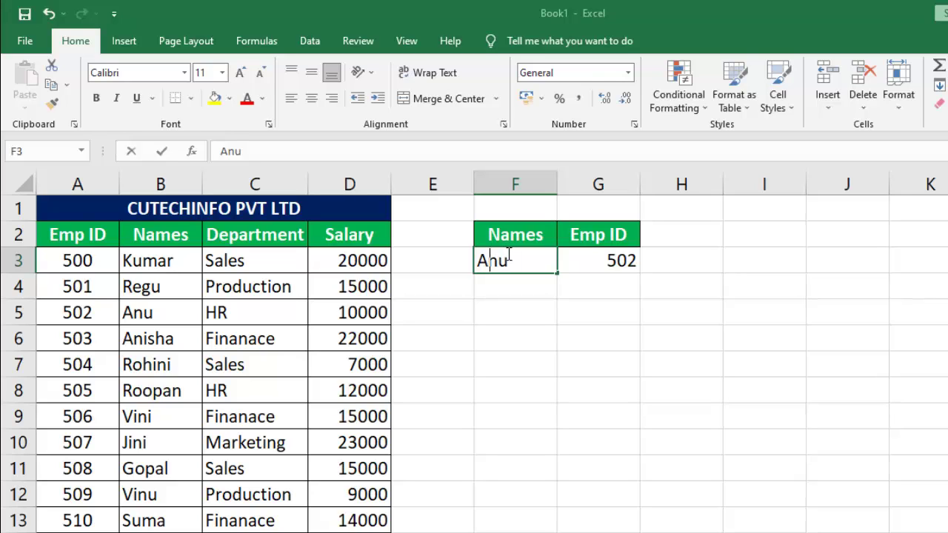
text(Gopal)
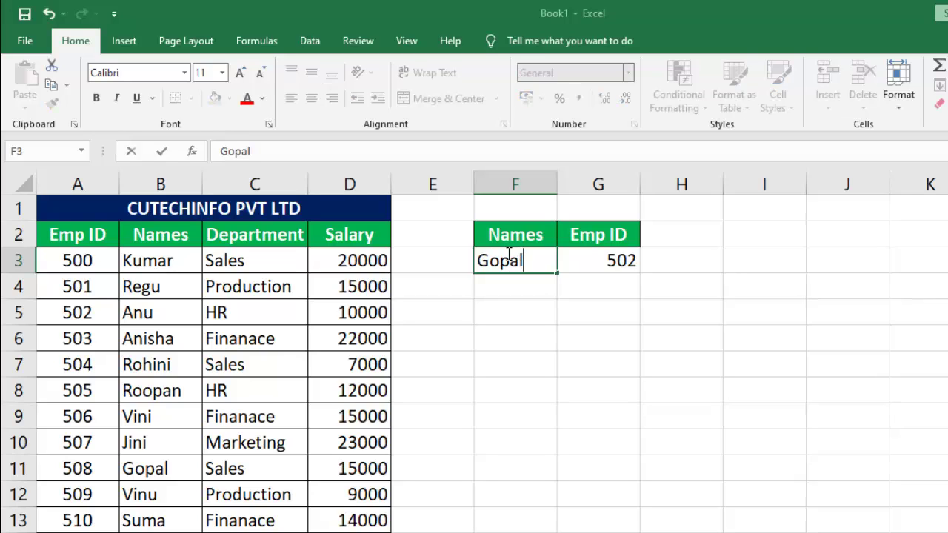
key(Return)
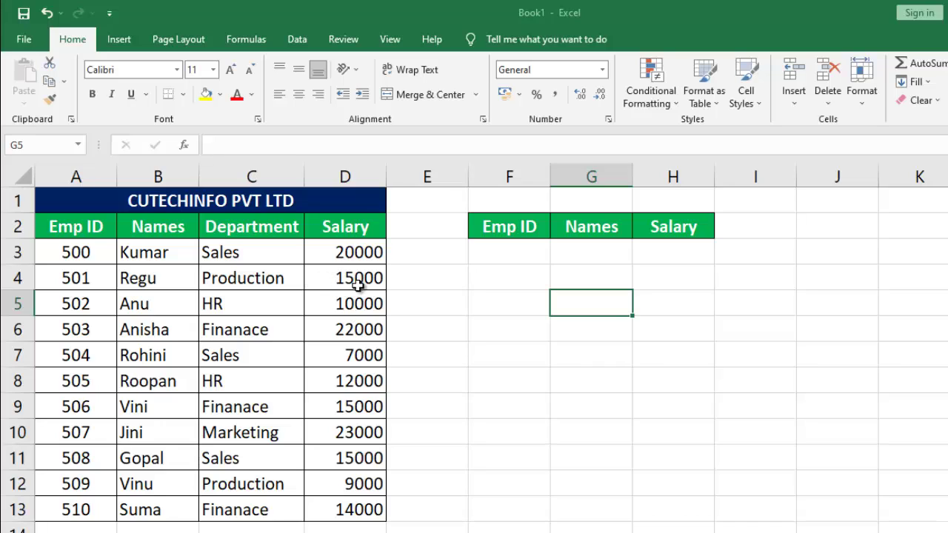
Enter =DGET(A2:D13,4,F2:G3) in H3 for the salary lookup, which shows #NUM!
click(660, 255)
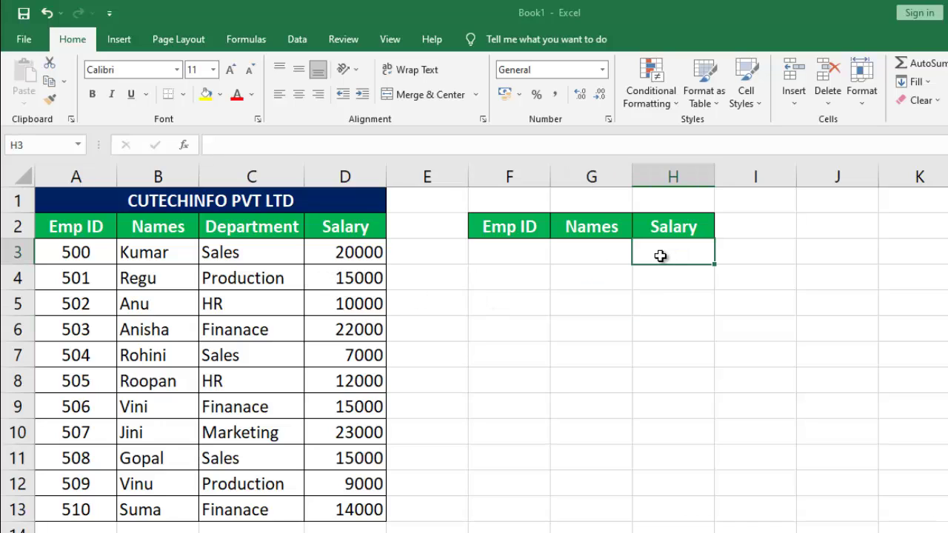
text(=)
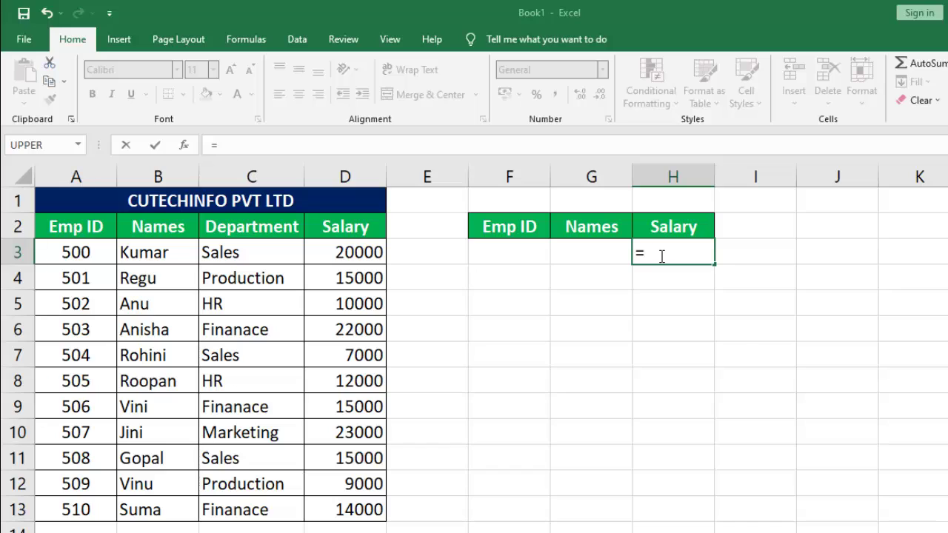
text(dget)
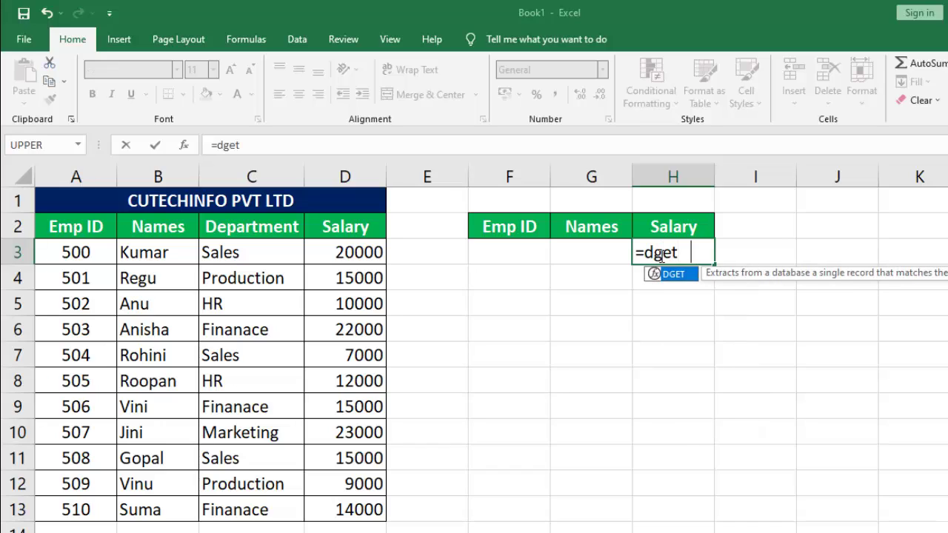
key(Tab)
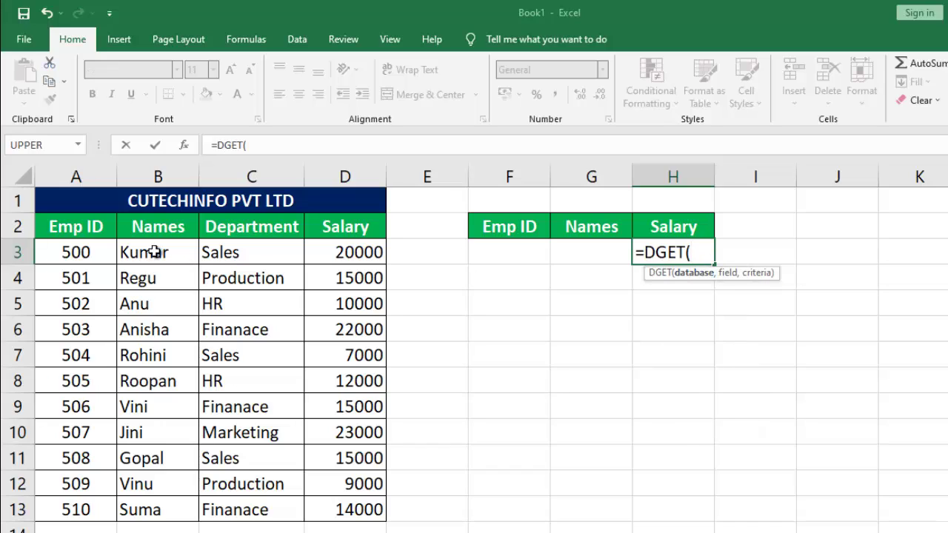
drag(97, 230, 341, 509)
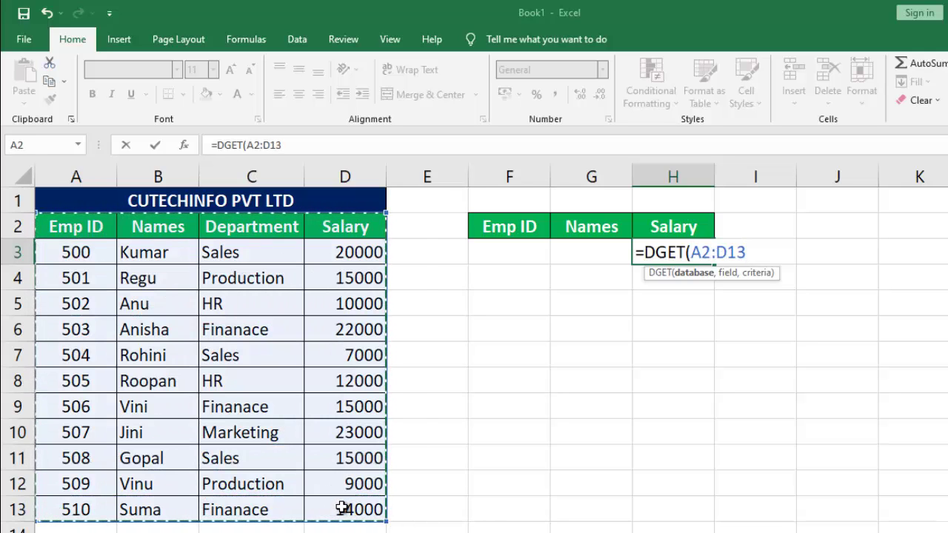
text(,)
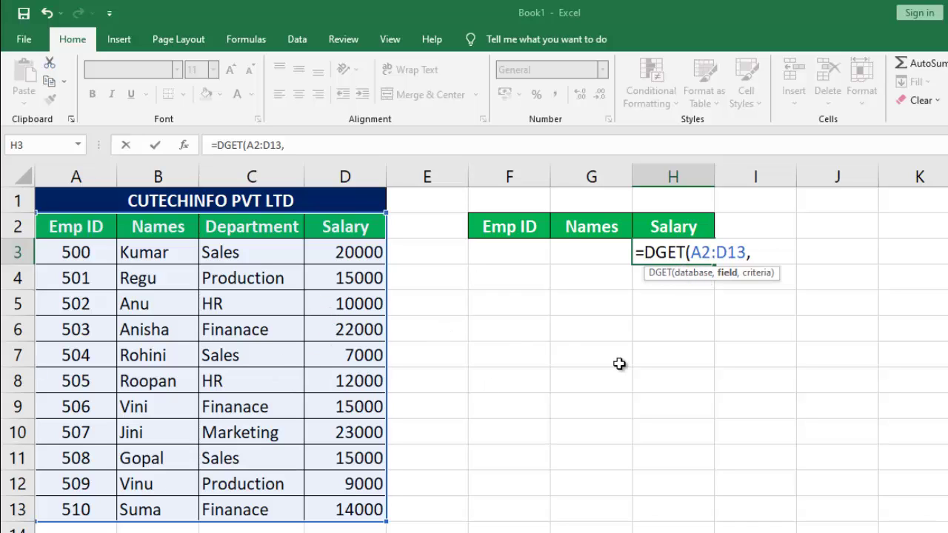
text(4,)
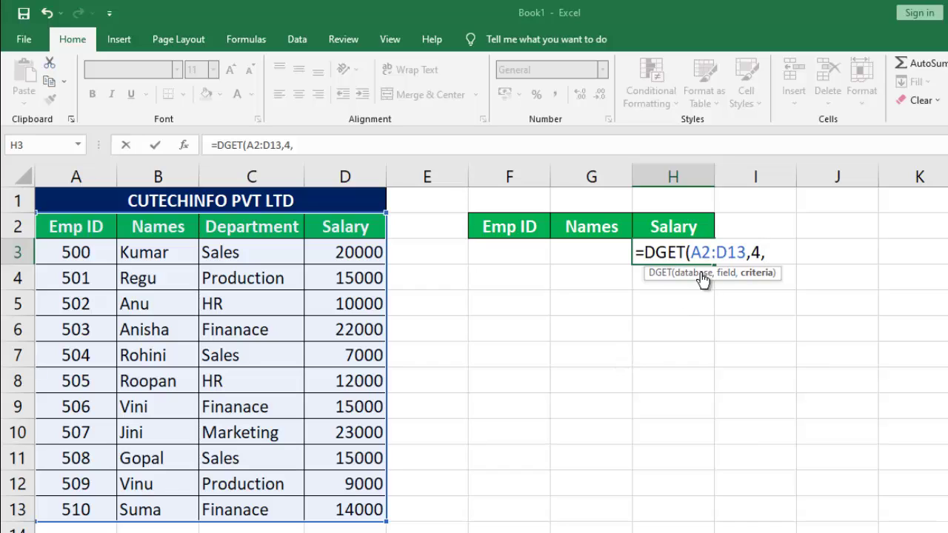
drag(520, 228, 583, 245)
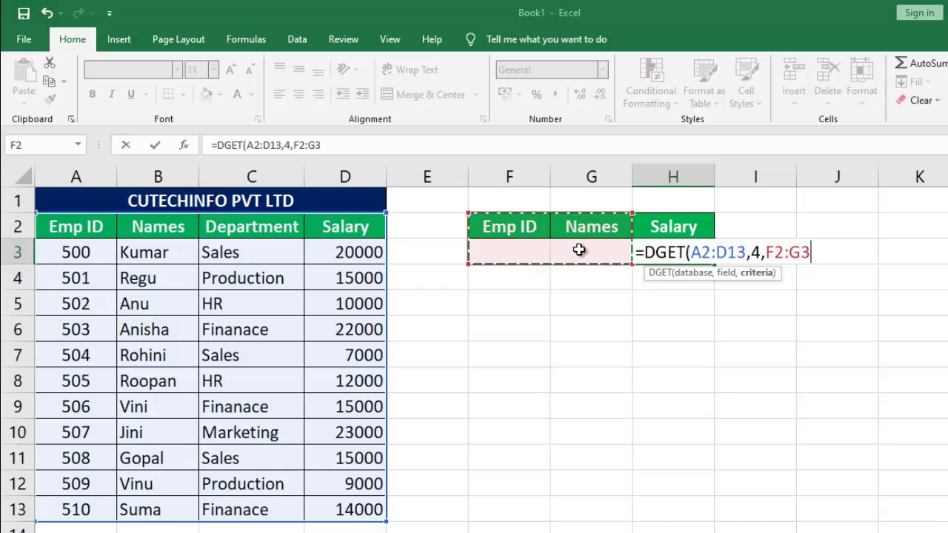
text())
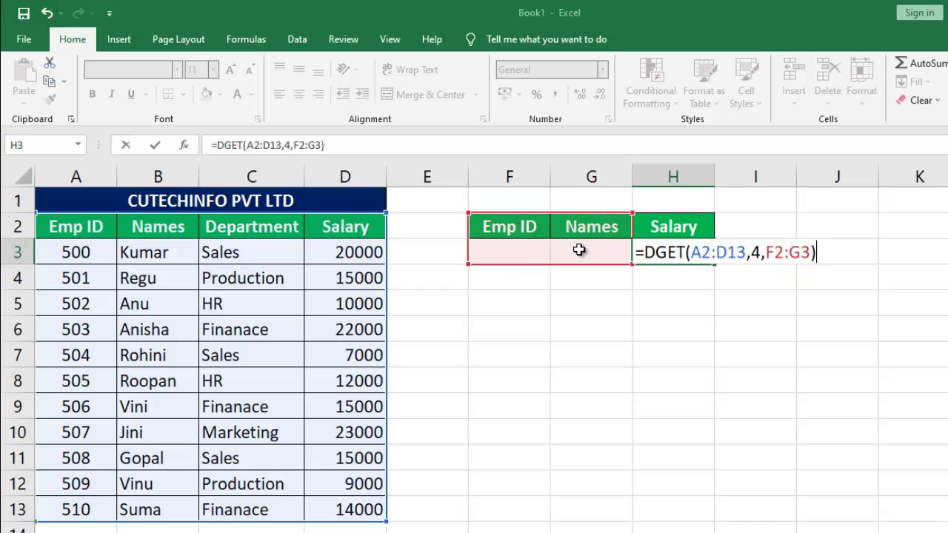
key(Return)
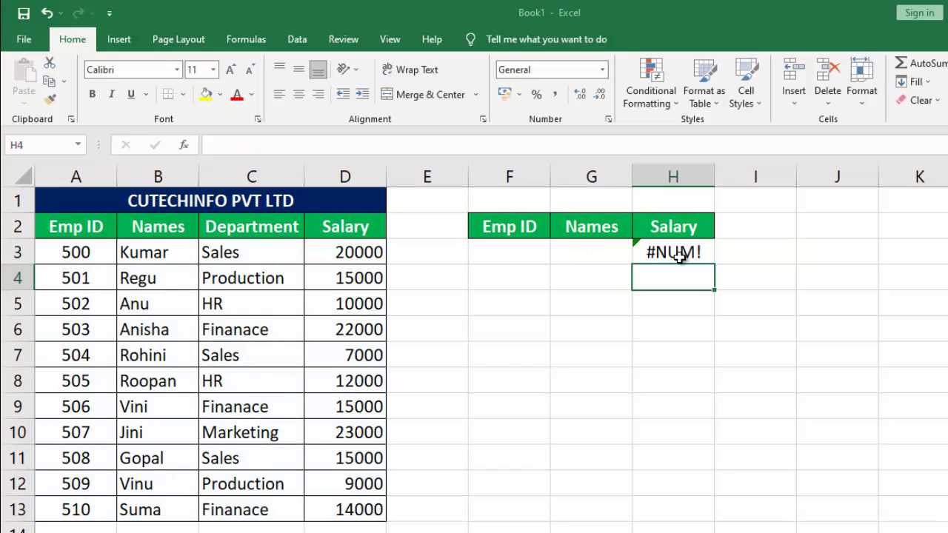
click(528, 257)
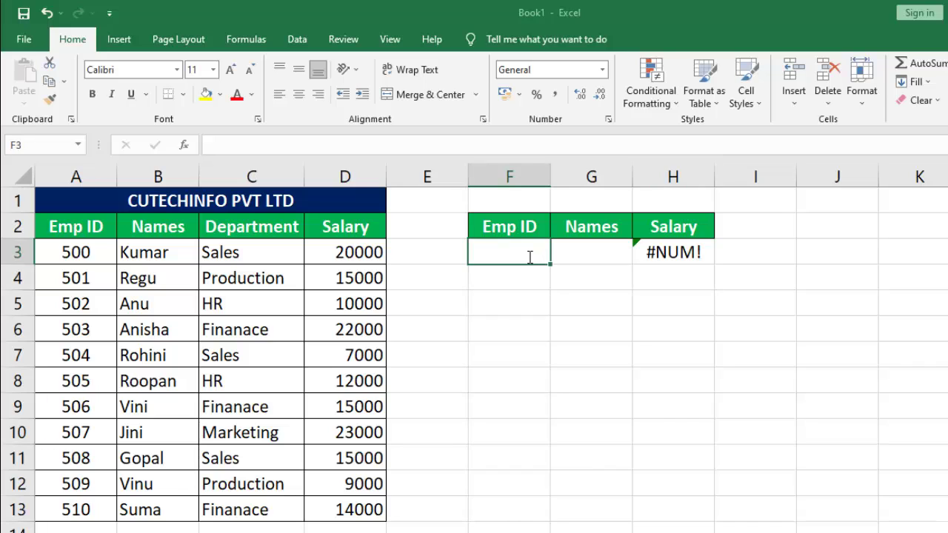
text(510)
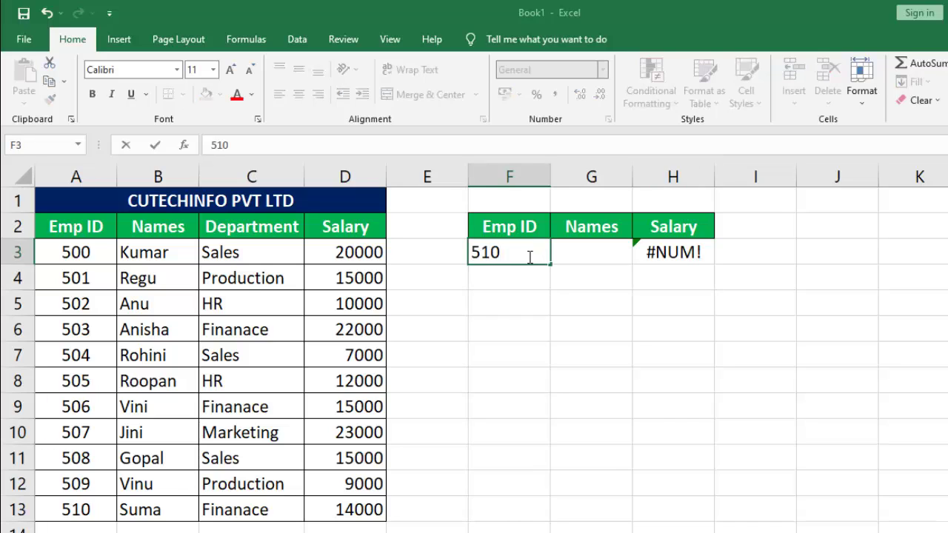
key(Return)
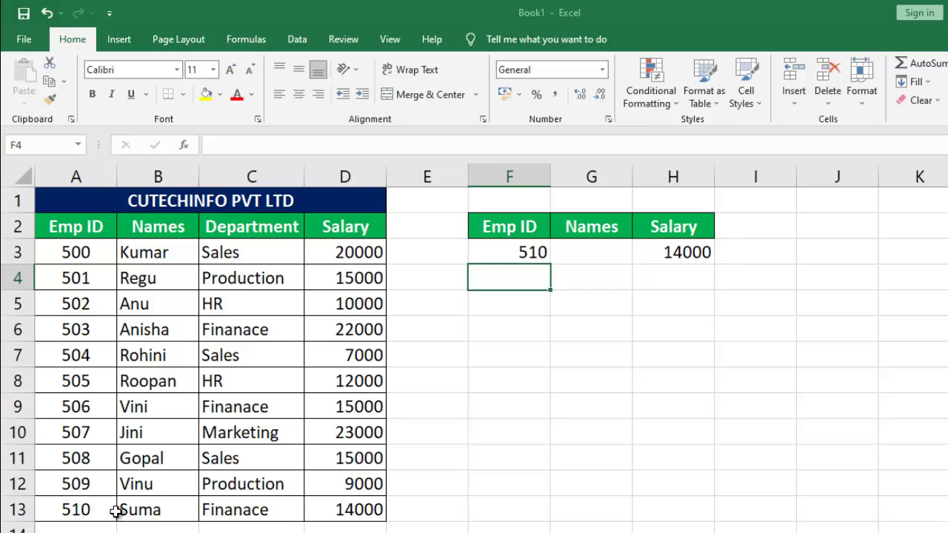
click(533, 251)
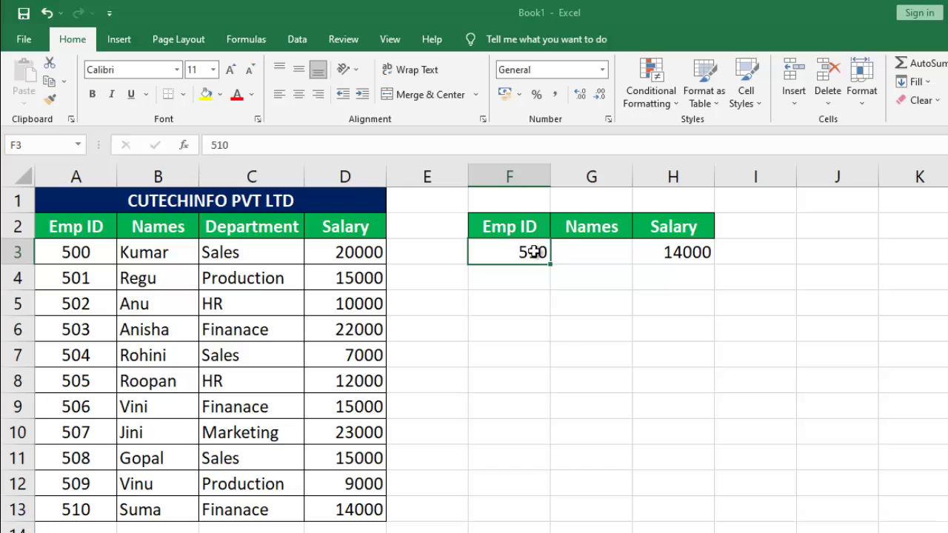
key(Delete)
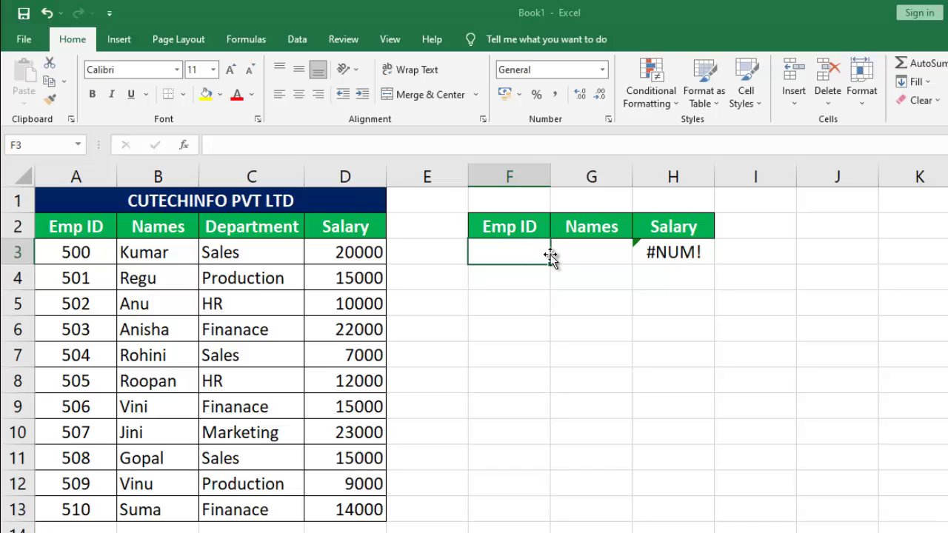
click(560, 251)
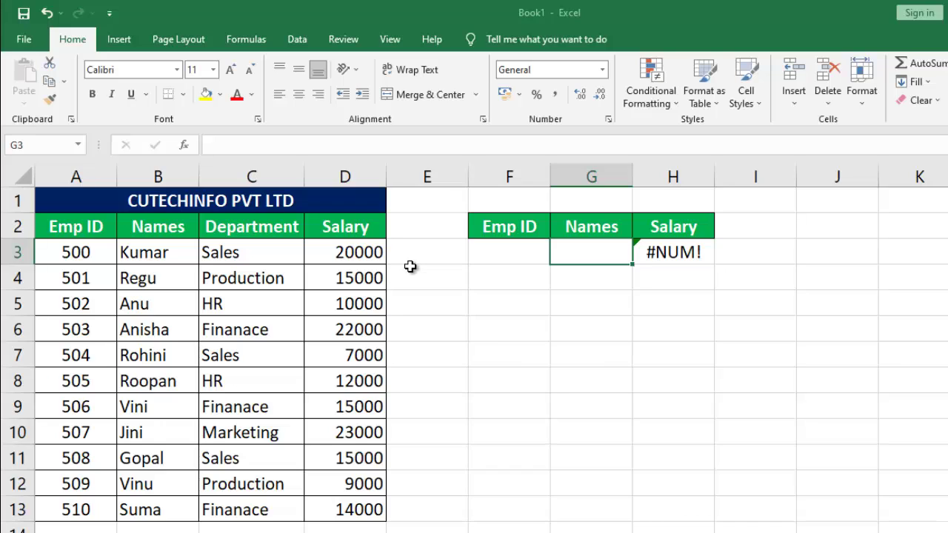
text(Regu)
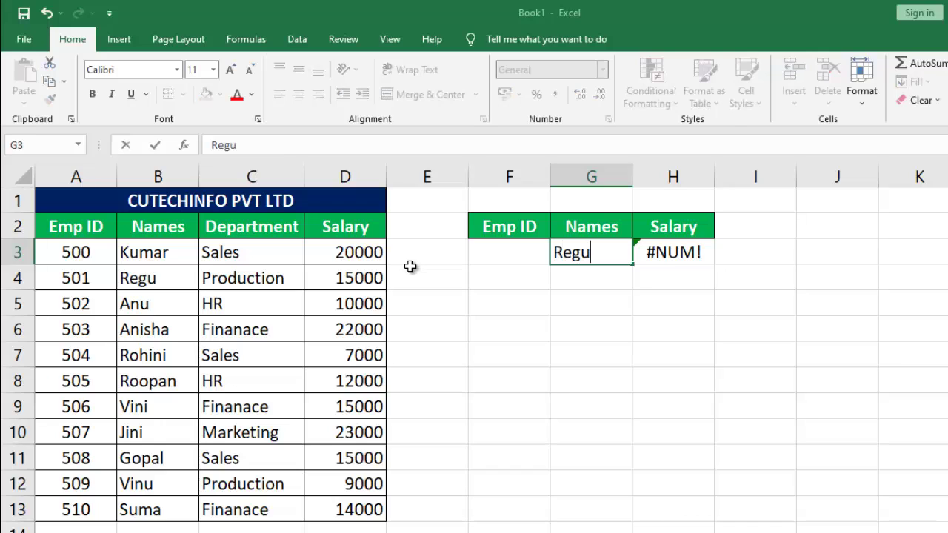
key(Return)
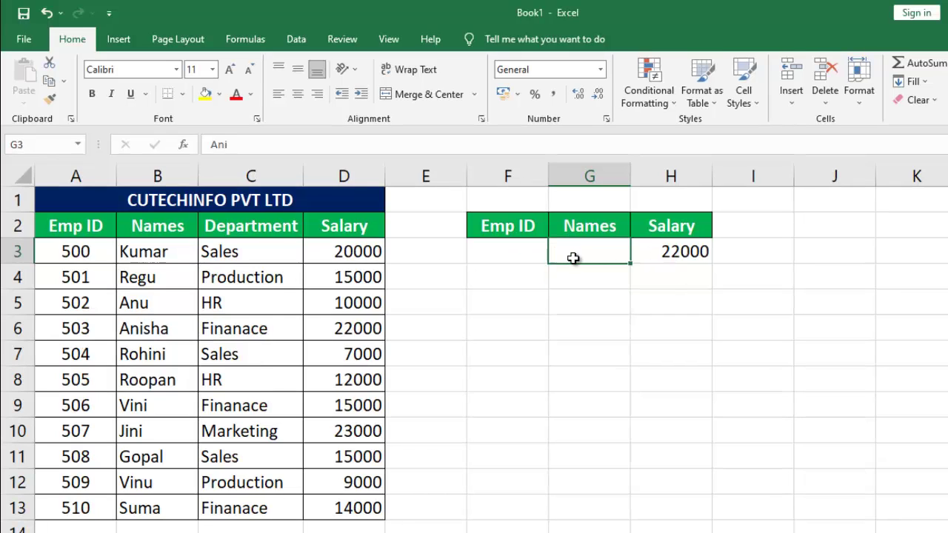
key(Delete)
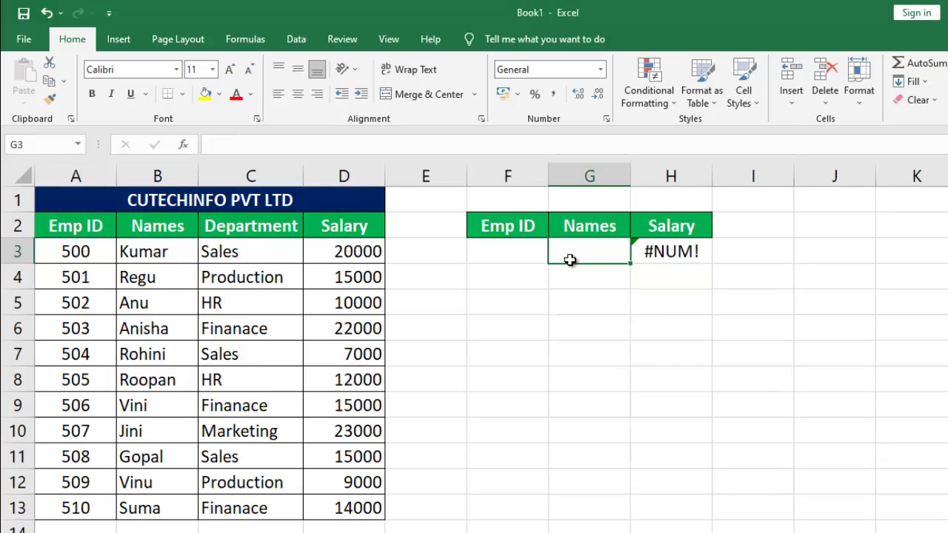
click(522, 257)
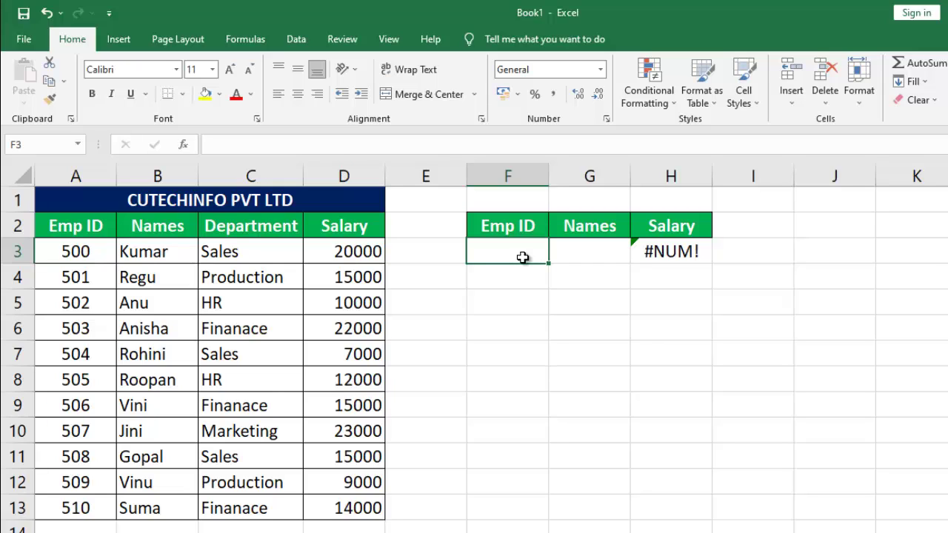
Enter 455 as the Emp ID criterion so H3 shows #VALUE!, then reselect that cell.
text(455)
key(Return)
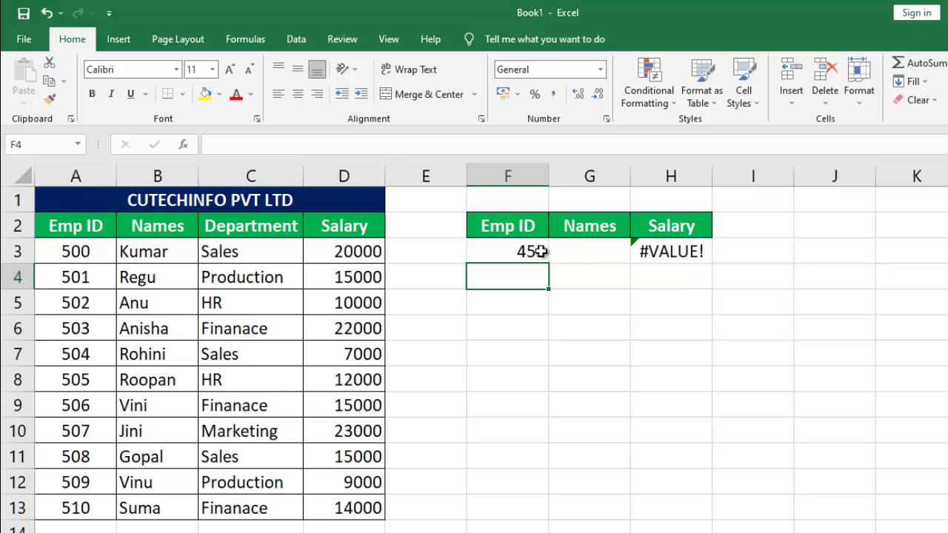
click(541, 251)
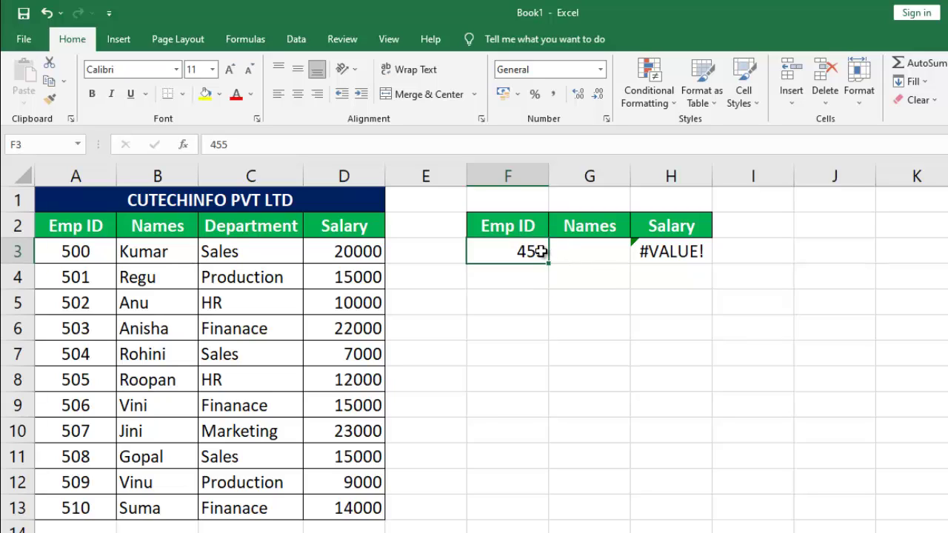